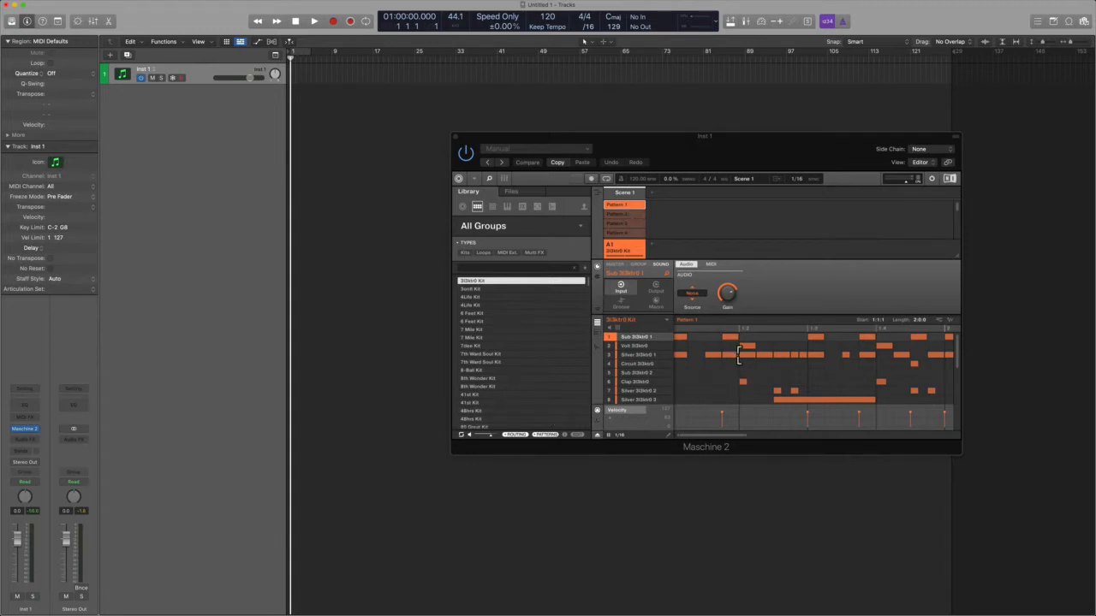
Step: Export Pattern 1 of the 3l3ktr0 Kit as audio onto a new track near bar 49 and move the plug-in window clear of it
{"action": "left_click_drag", "start_coordinate": [950, 330], "coordinate": [543, 117]}
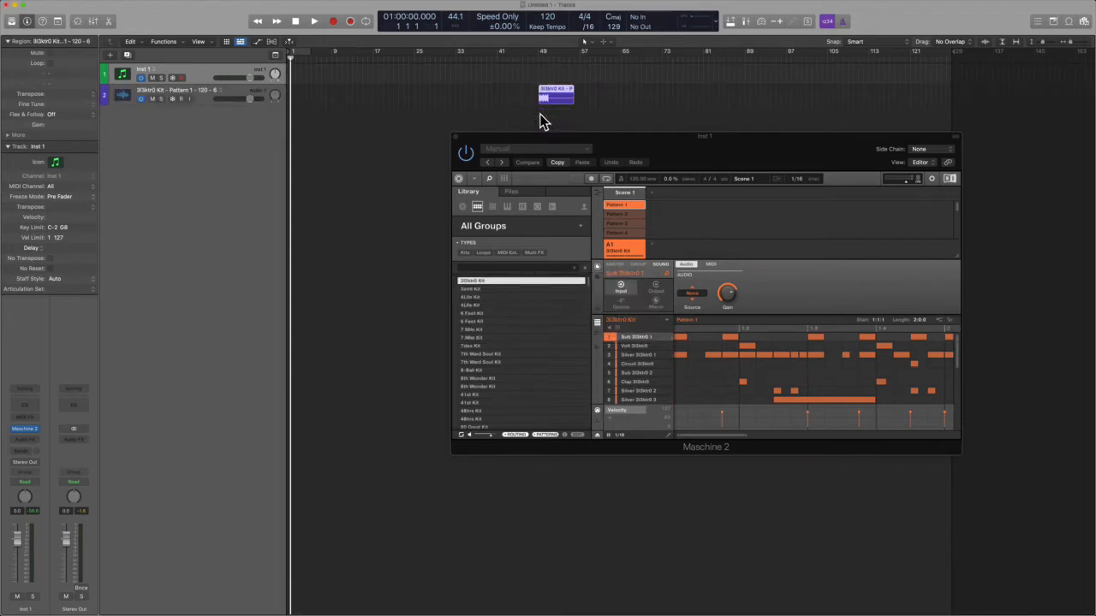
{"action": "left_click_drag", "start_coordinate": [637, 161], "coordinate": [601, 193]}
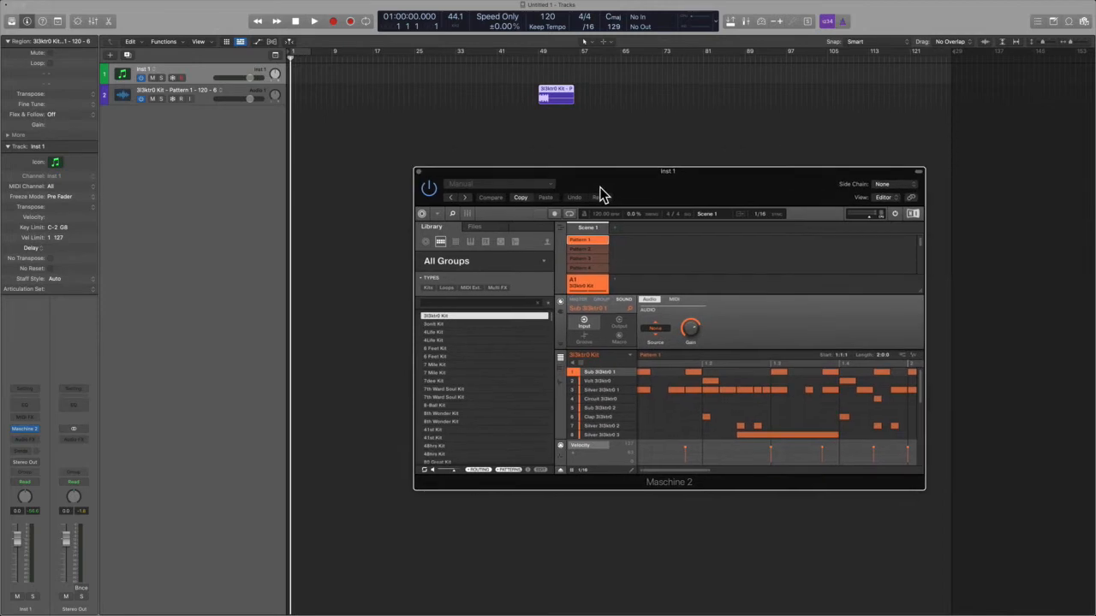
{"action": "scroll", "coordinate": [569, 121], "scroll_direction": "up", "scroll_amount": 5}
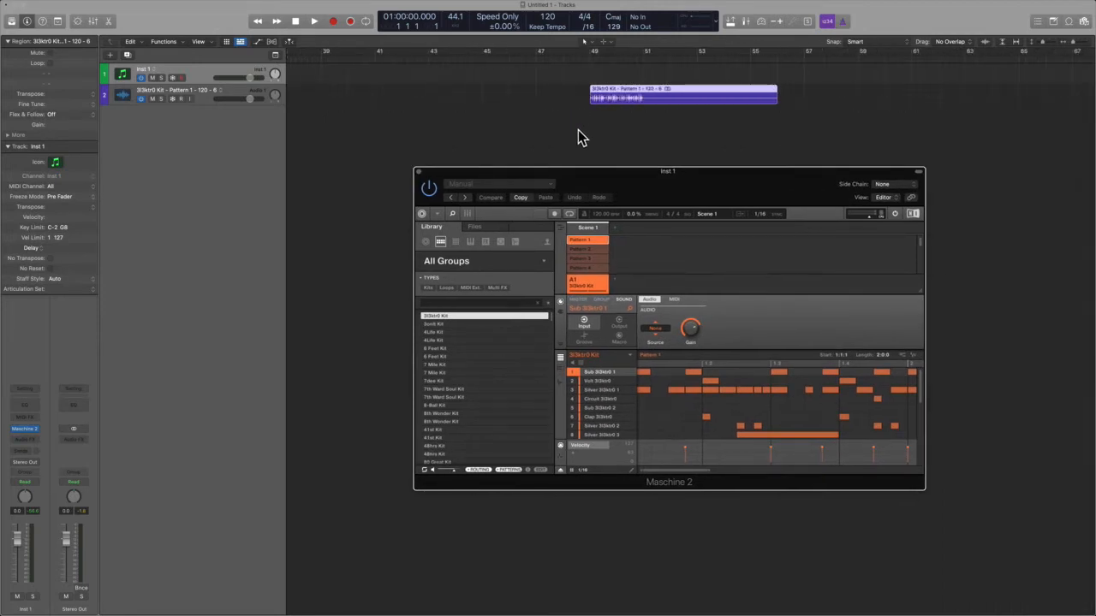
{"action": "left_click_drag", "start_coordinate": [583, 183], "coordinate": [583, 219]}
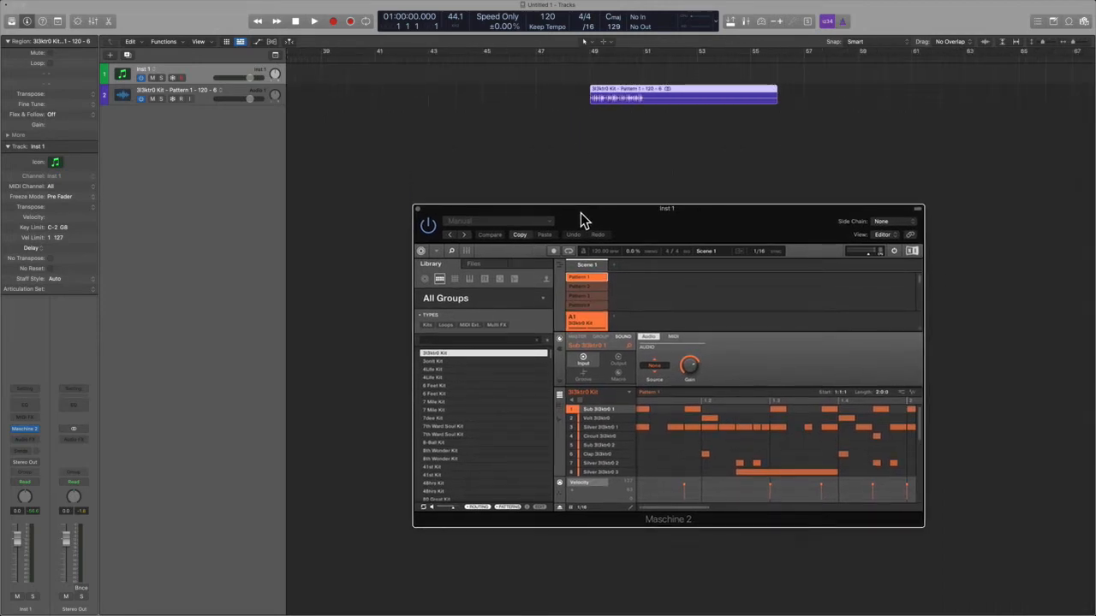
Step: Deactivate Pattern 1 in the plug-in and play back the exported kit audio region from bar 49
{"action": "left_click", "coordinate": [594, 278]}
{"action": "left_click", "coordinate": [591, 146]}
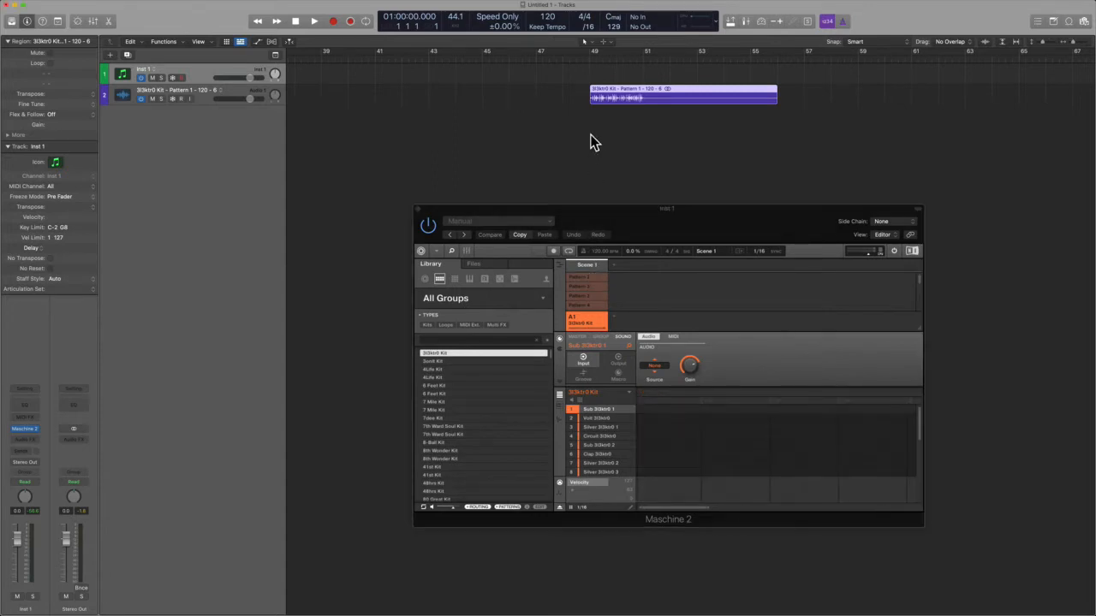
{"action": "left_click", "coordinate": [590, 135]}
{"action": "key", "text": "space"}
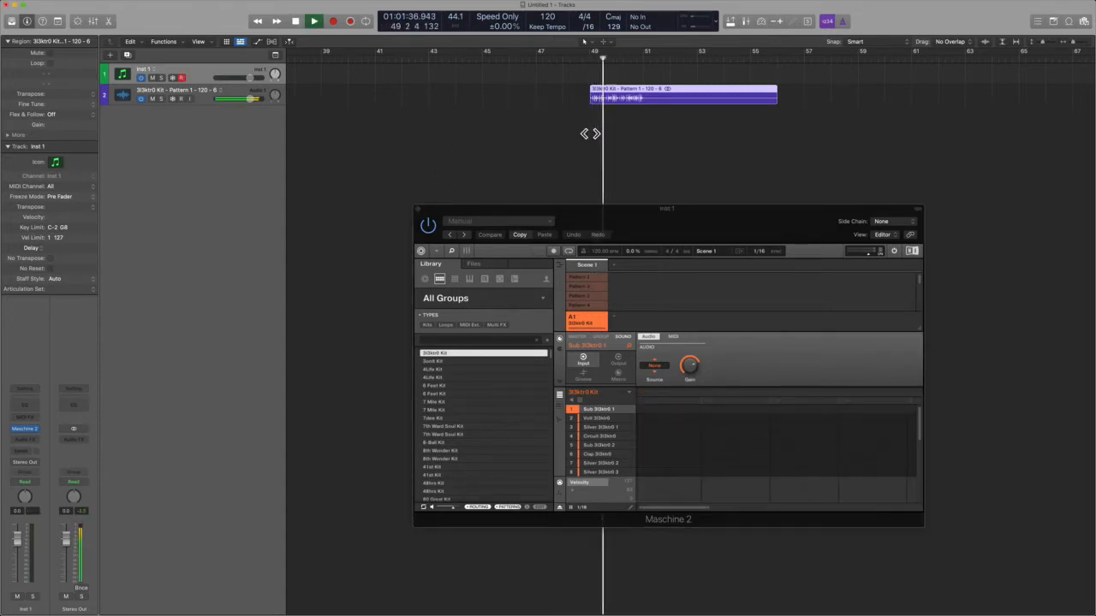
{"action": "key", "text": "space"}
{"action": "left_click_drag", "start_coordinate": [569, 156], "coordinate": [650, 74]}
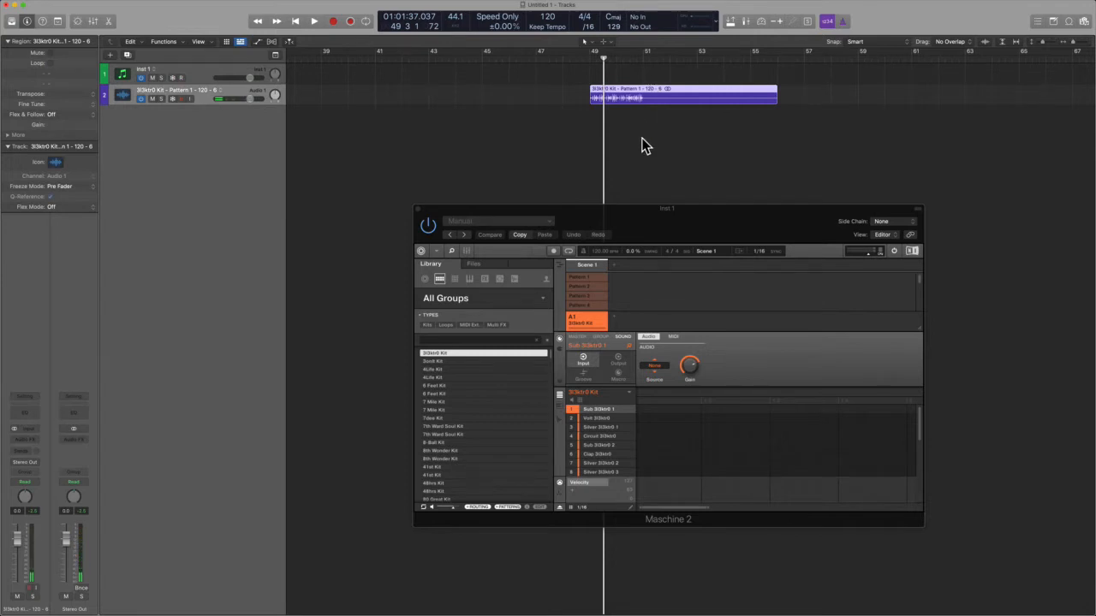
{"action": "left_click", "coordinate": [590, 286]}
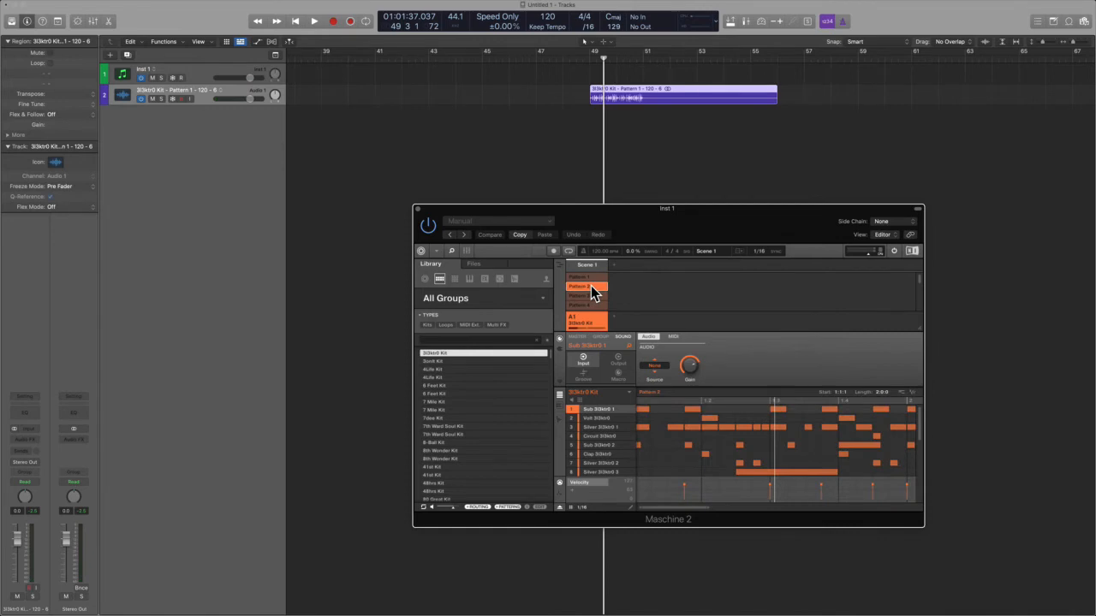
{"action": "left_click", "coordinate": [591, 286]}
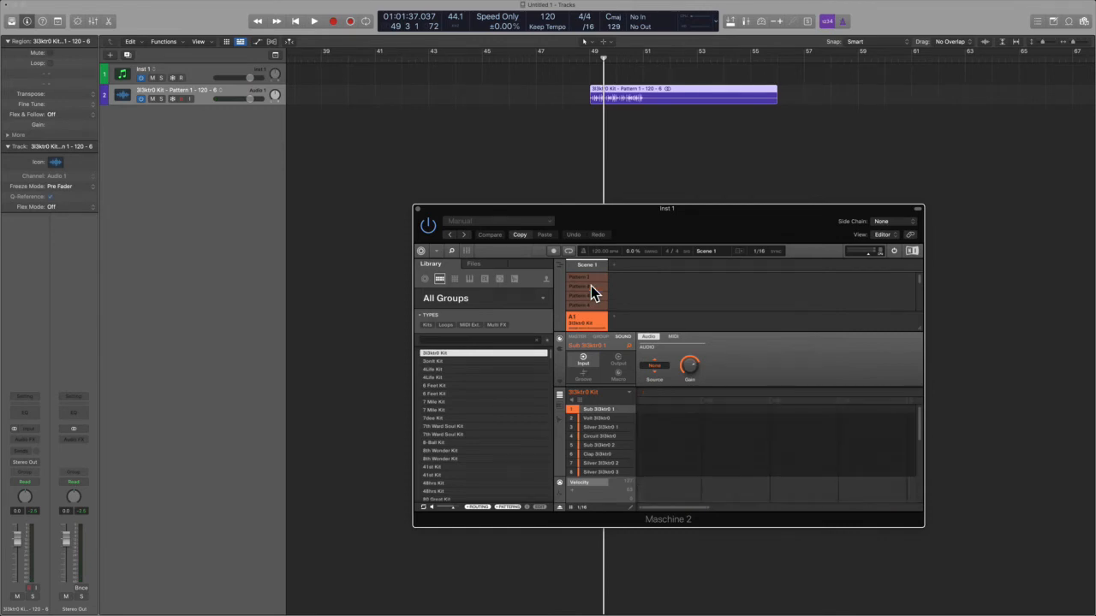
{"action": "left_click_drag", "start_coordinate": [637, 217], "coordinate": [637, 204]}
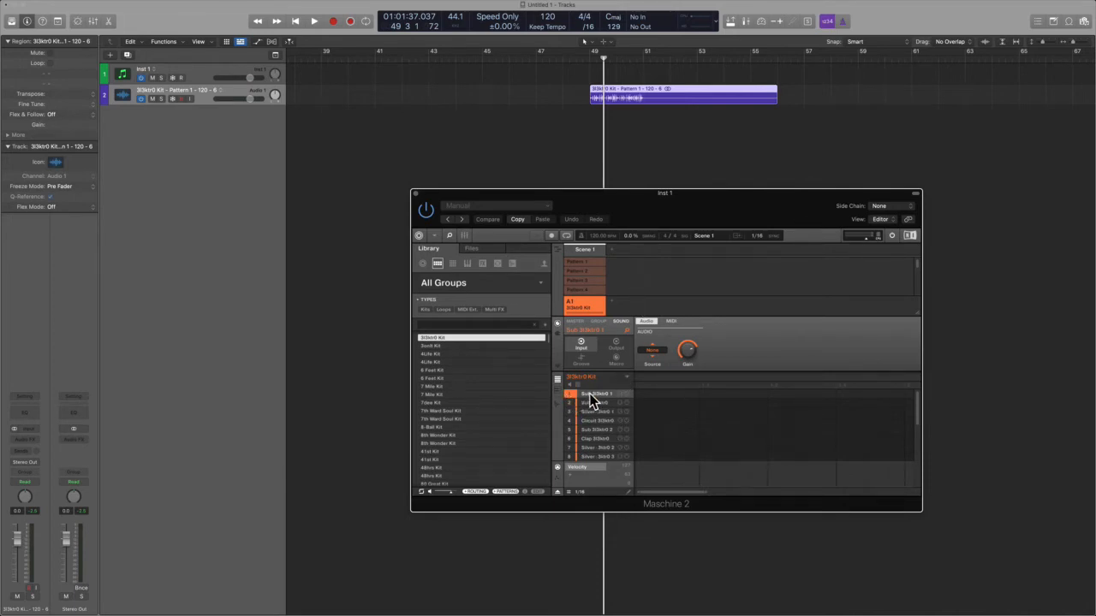
Step: Activate Pattern 1, show the keyboard view, and export the Sub 3l3ktr0 1 sound as audio to the audio track at bar 59
{"action": "left_click", "coordinate": [589, 261]}
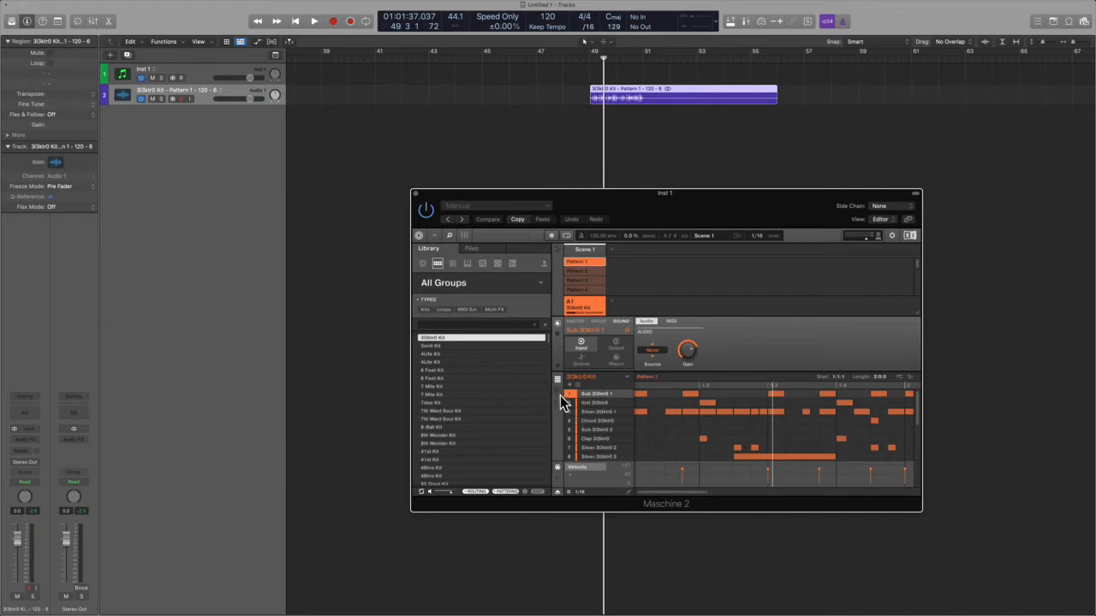
{"action": "left_click", "coordinate": [558, 391]}
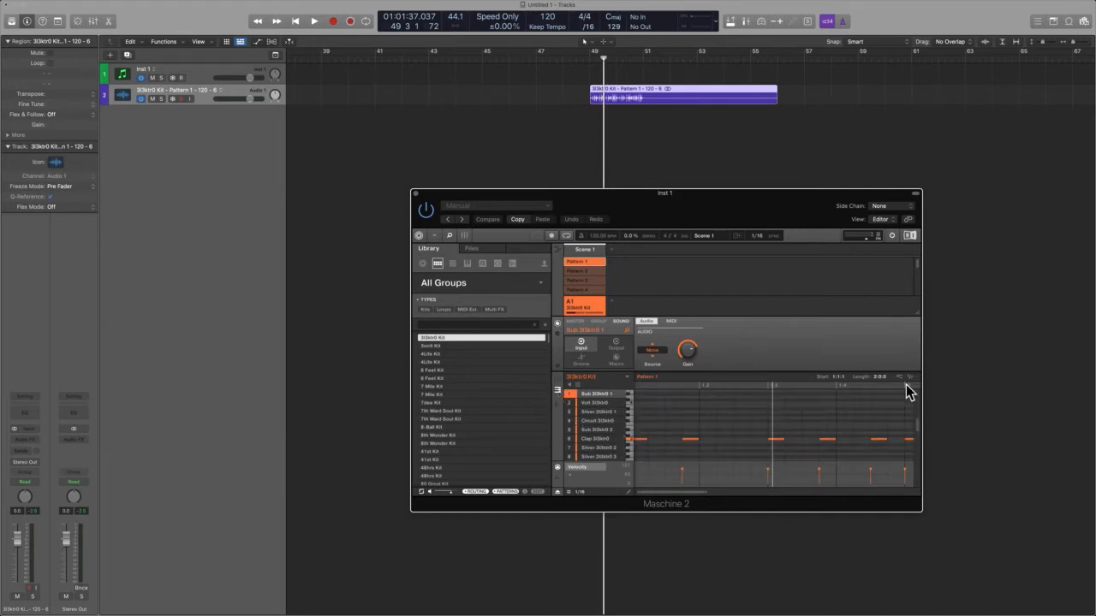
{"action": "left_click_drag", "start_coordinate": [910, 381], "coordinate": [861, 113]}
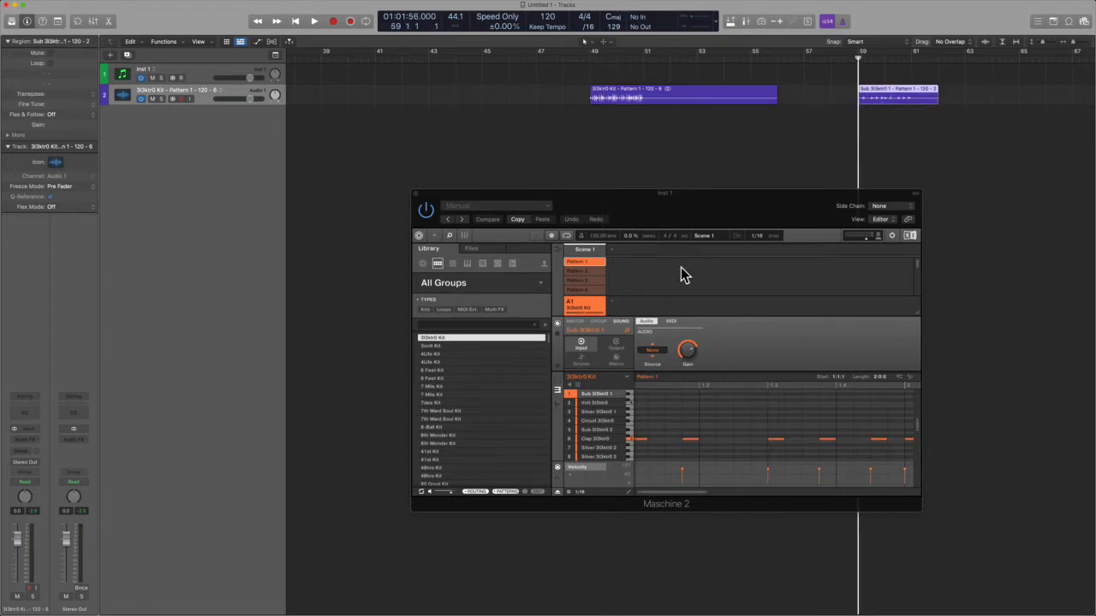
Step: Deactivate Pattern 1 and play back the exported Sub 3l3ktr0 1 audio region from bar 59
{"action": "left_click", "coordinate": [579, 263]}
{"action": "key", "text": "space"}
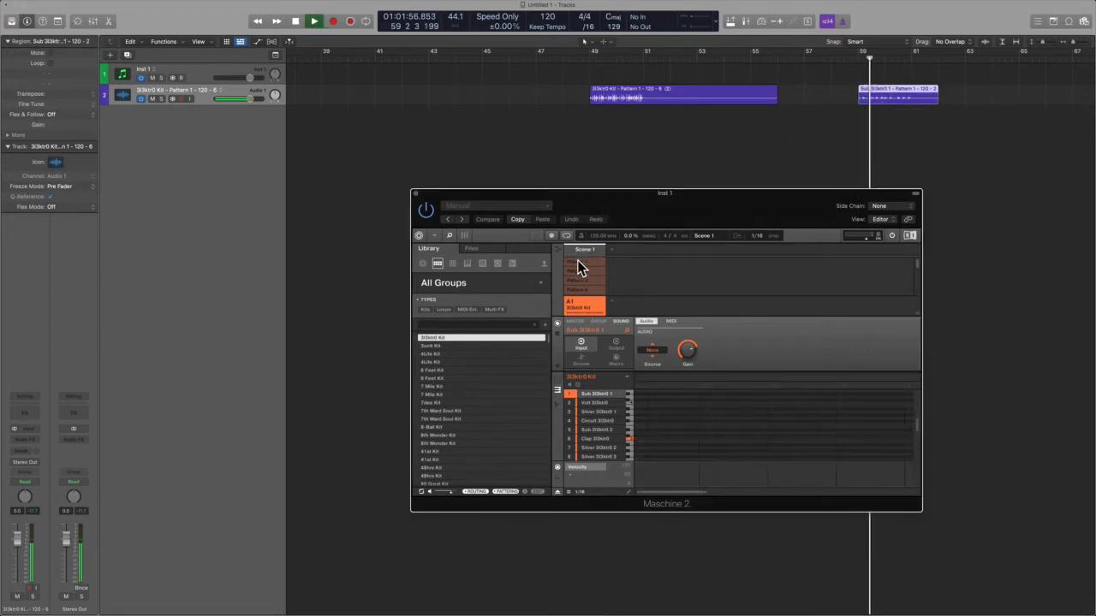
{"action": "key", "text": "space"}
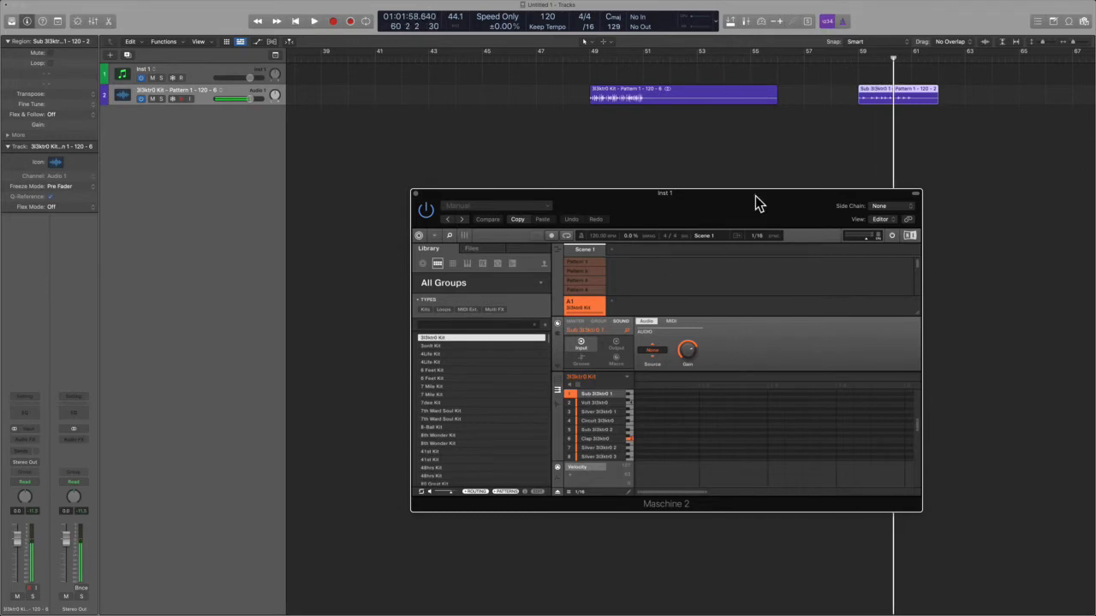
Step: Select the Clap 3l3ktr0 sound, activate Pattern 2, and export its audio to the audio track just after bar 63
{"action": "left_click", "coordinate": [585, 402]}
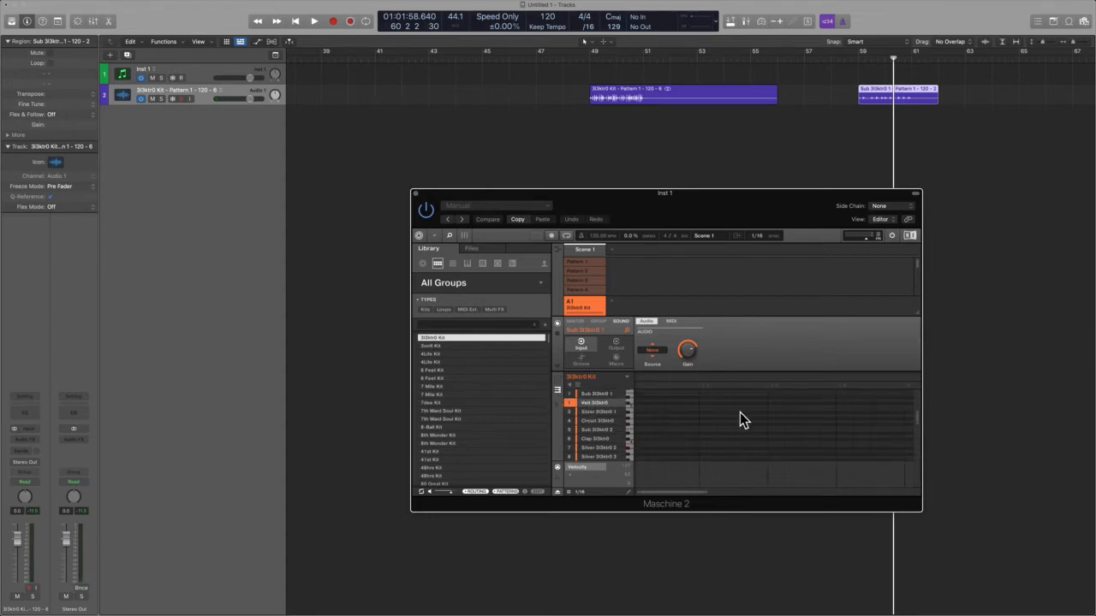
{"action": "left_click", "coordinate": [590, 412]}
{"action": "left_click", "coordinate": [596, 403]}
{"action": "left_click", "coordinate": [606, 438]}
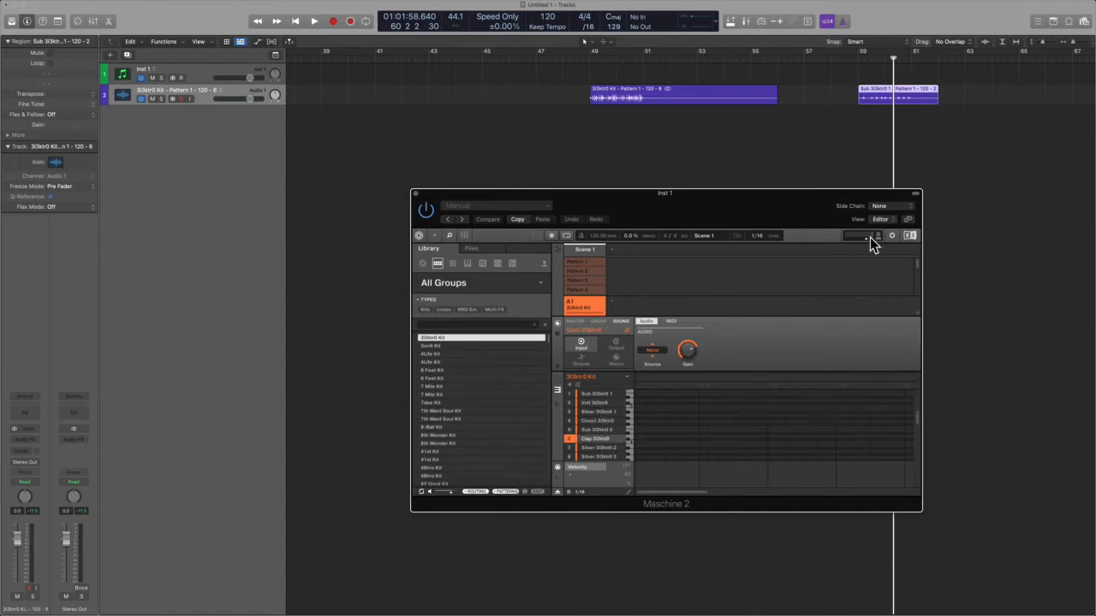
{"action": "left_click", "coordinate": [598, 271]}
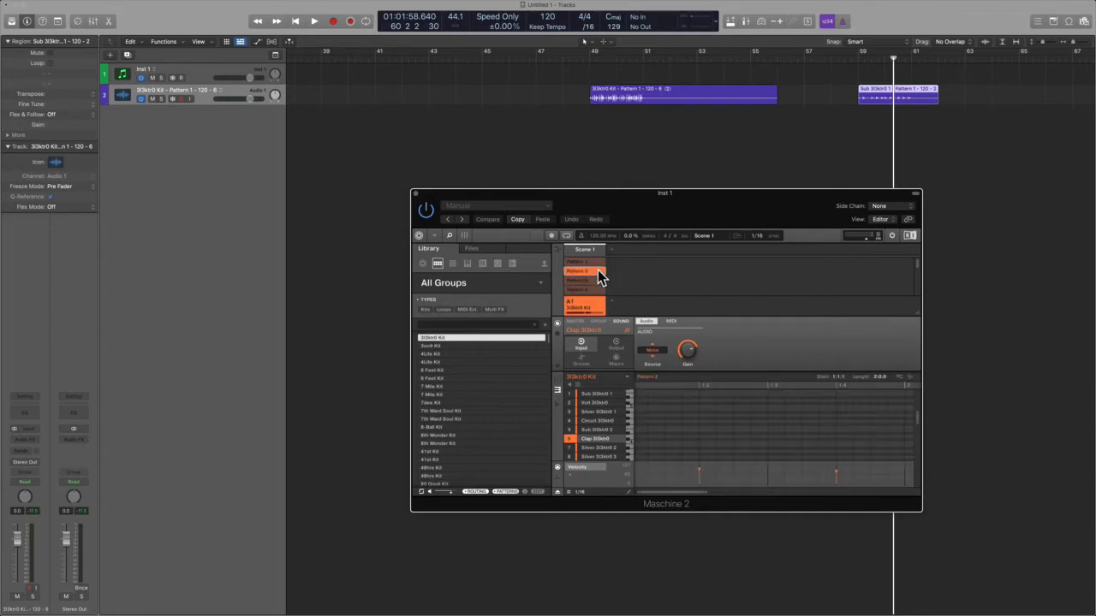
{"action": "left_click_drag", "start_coordinate": [910, 381], "coordinate": [979, 122]}
Step: Deactivate Pattern 2 and play back the exported clap audio region from around bar 63
{"action": "left_click", "coordinate": [976, 118]}
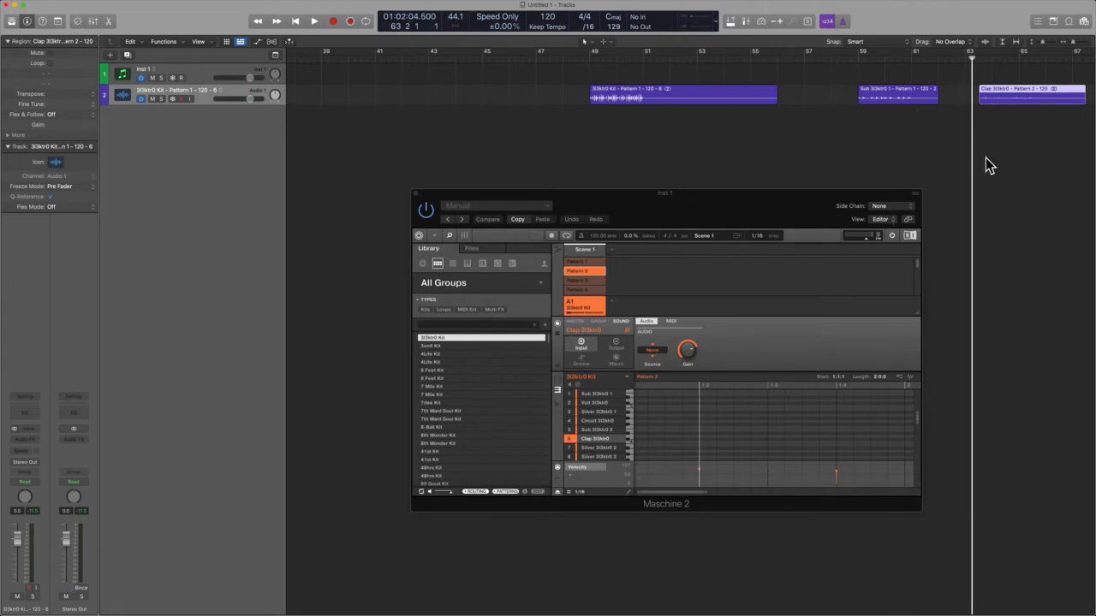
{"action": "left_click", "coordinate": [599, 271]}
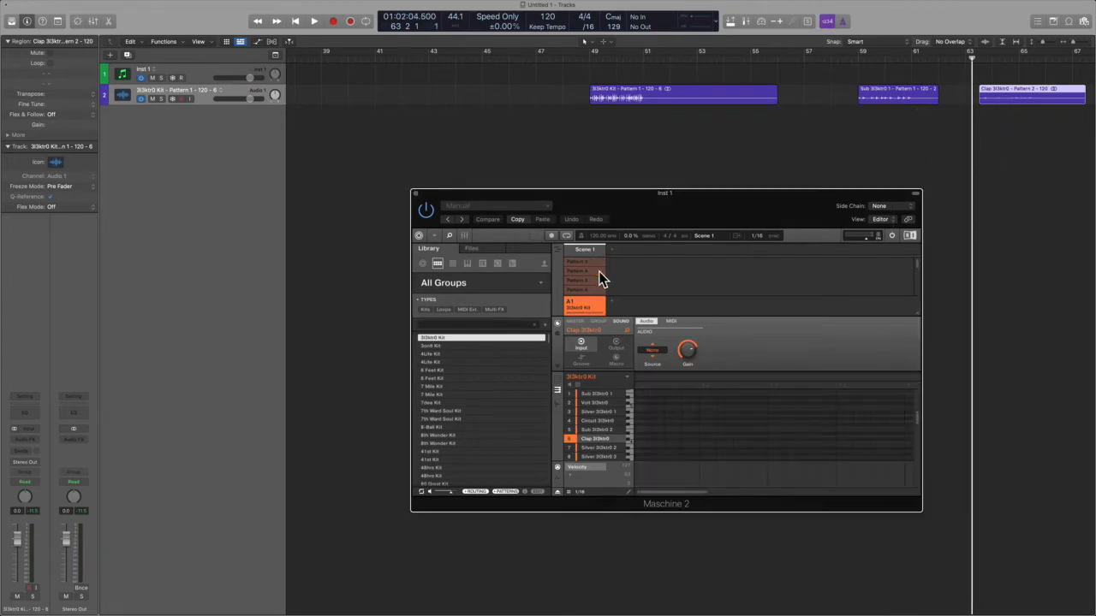
{"action": "key", "text": "space"}
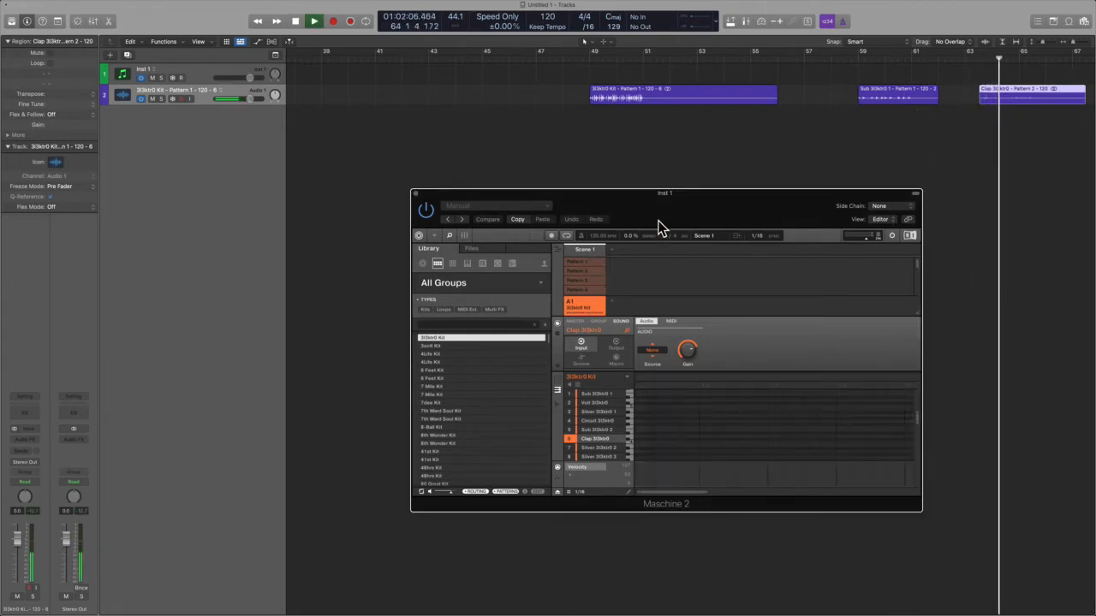
{"action": "key", "text": "space"}
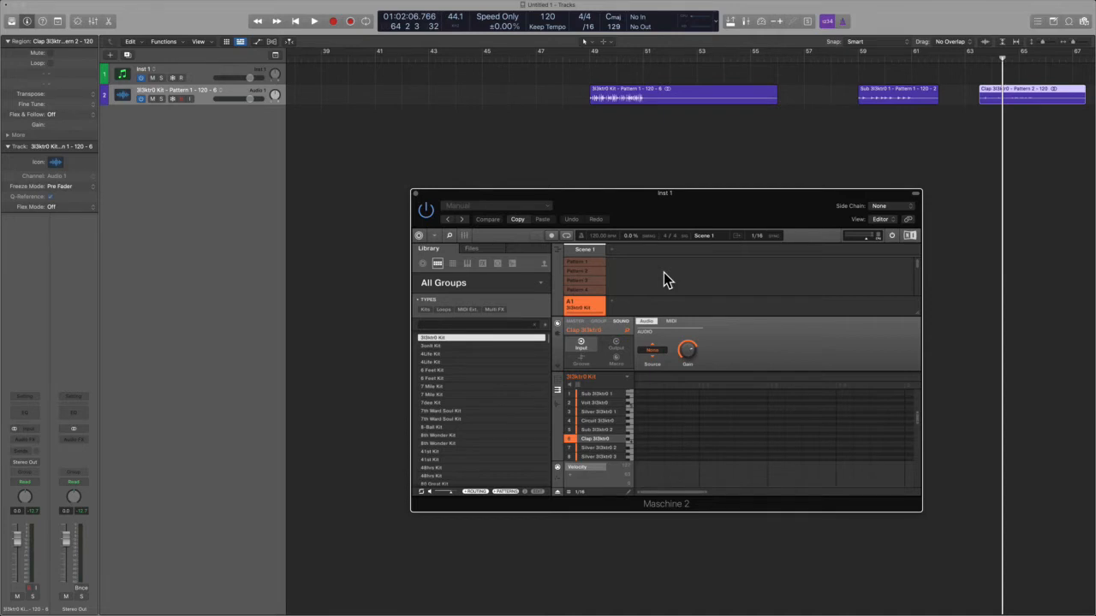
Step: Delete the audio track together with all of its exported regions
{"action": "left_click", "coordinate": [201, 93]}
{"action": "key", "text": "BackSpace"}
{"action": "key", "text": "super+BackSpace"}
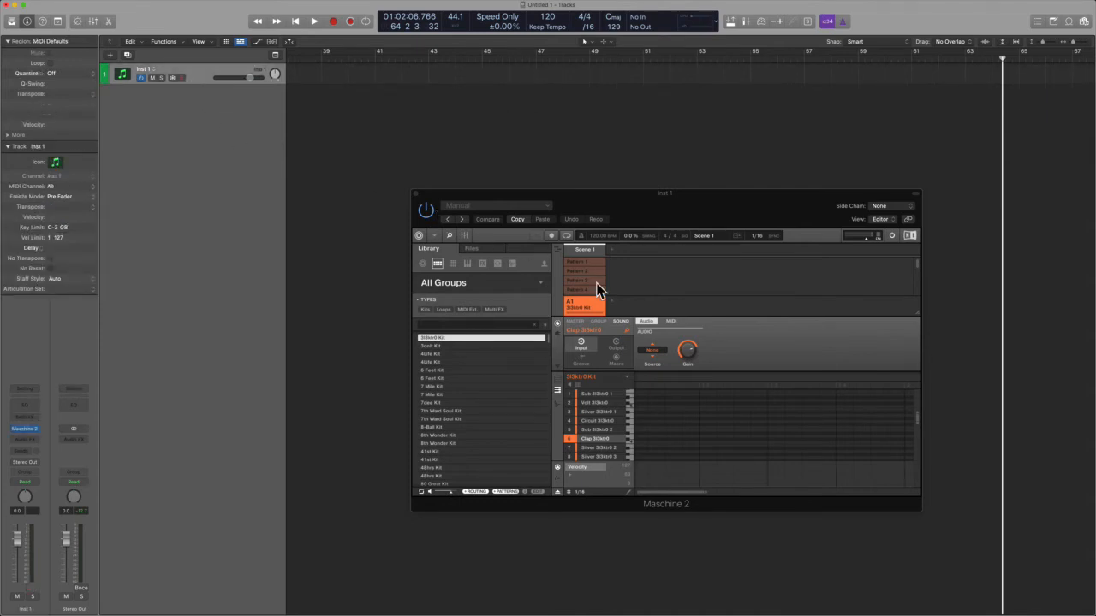
Step: Activate Pattern 1 and export the Clap 3l3ktr0 sound as MIDI onto the Inst 1 track at bar 39
{"action": "left_click", "coordinate": [587, 264]}
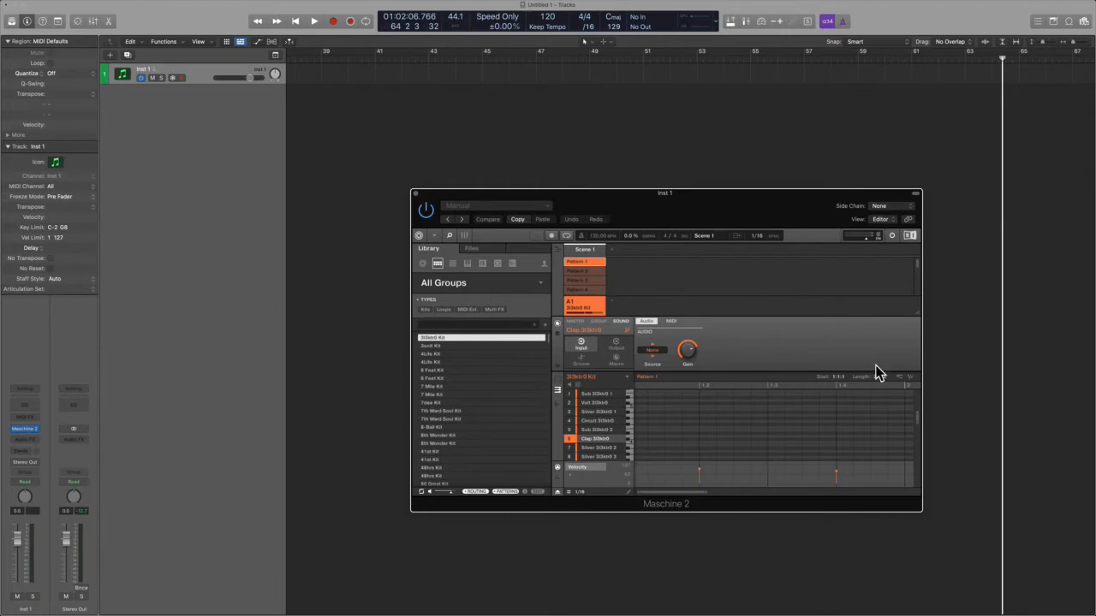
{"action": "left_click_drag", "start_coordinate": [899, 377], "coordinate": [322, 86]}
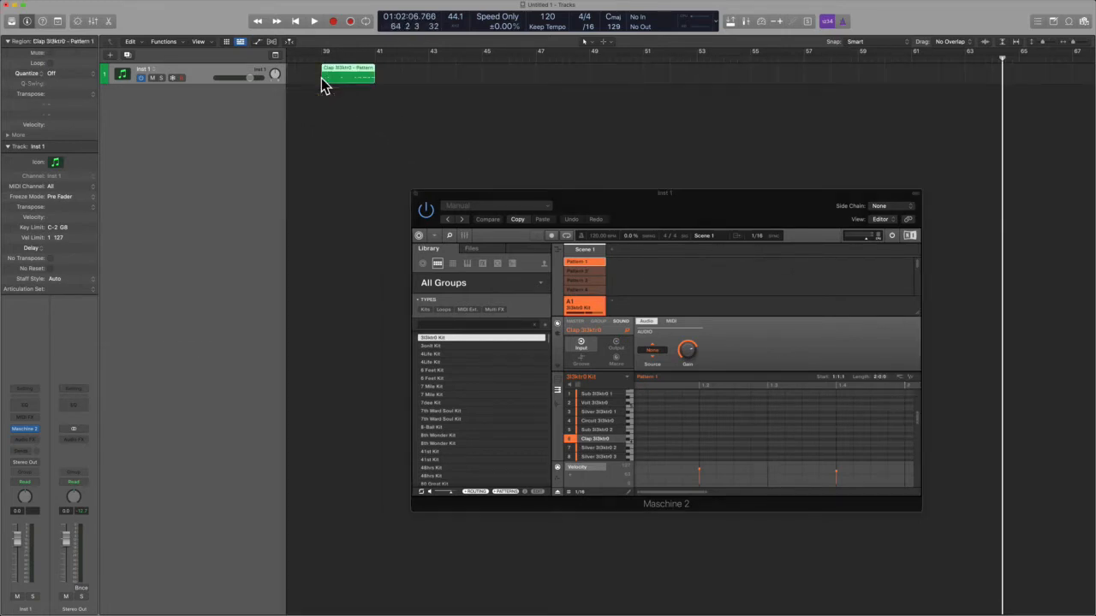
{"action": "scroll", "coordinate": [367, 159], "scroll_direction": "left", "scroll_amount": 5}
{"action": "scroll", "coordinate": [514, 129], "scroll_direction": "right", "scroll_amount": 4}
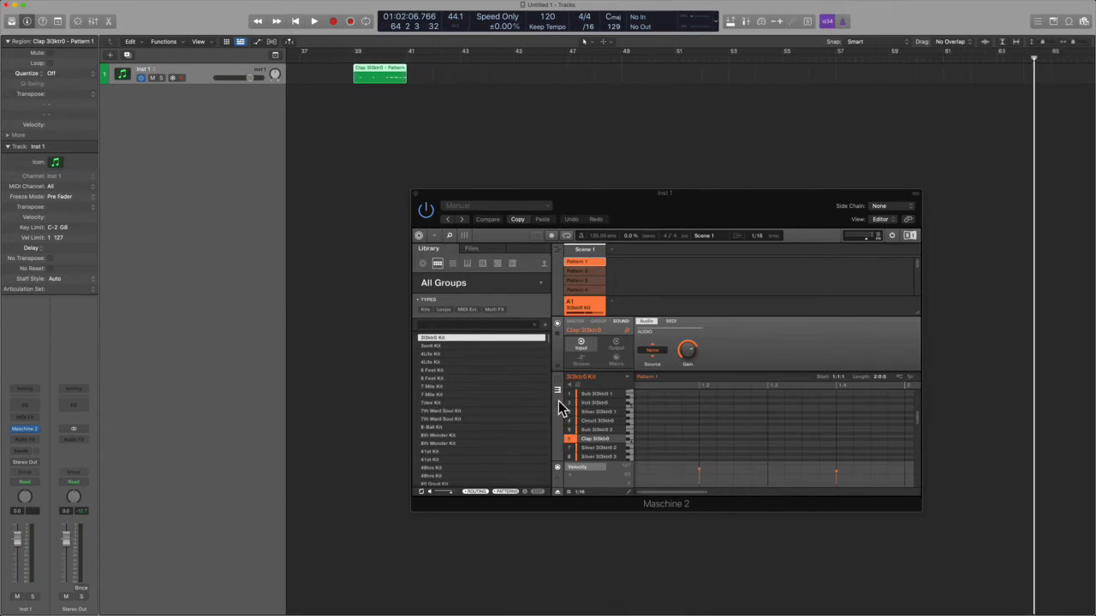
Step: Deactivate Pattern 1 and play back the clap MIDI region on Inst 1 from bar 39
{"action": "left_click", "coordinate": [354, 58]}
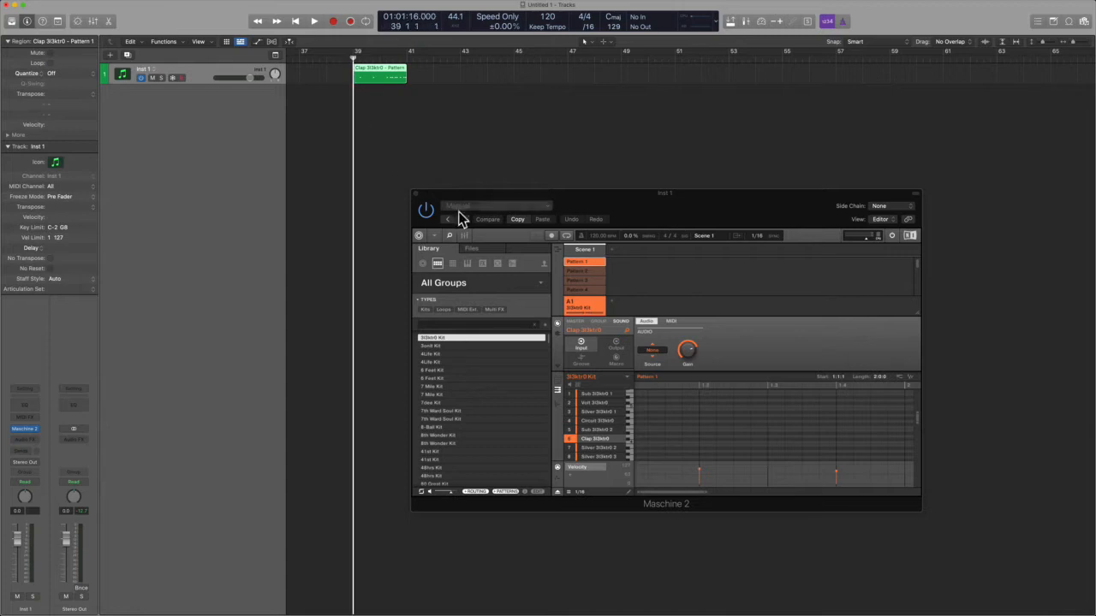
{"action": "left_click", "coordinate": [586, 260]}
{"action": "key", "text": "space"}
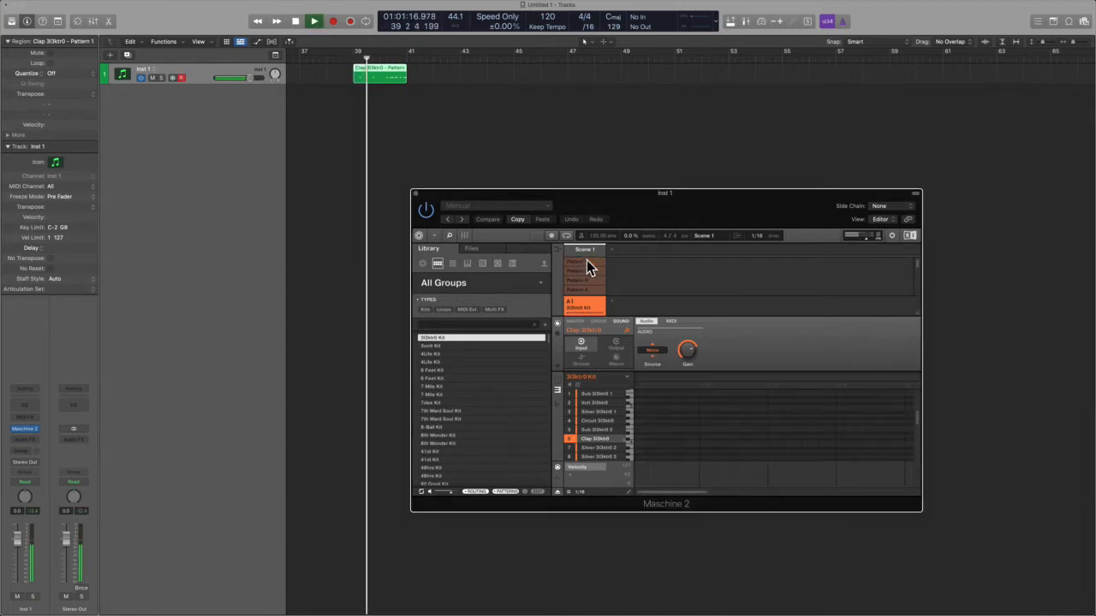
{"action": "key", "text": "space"}
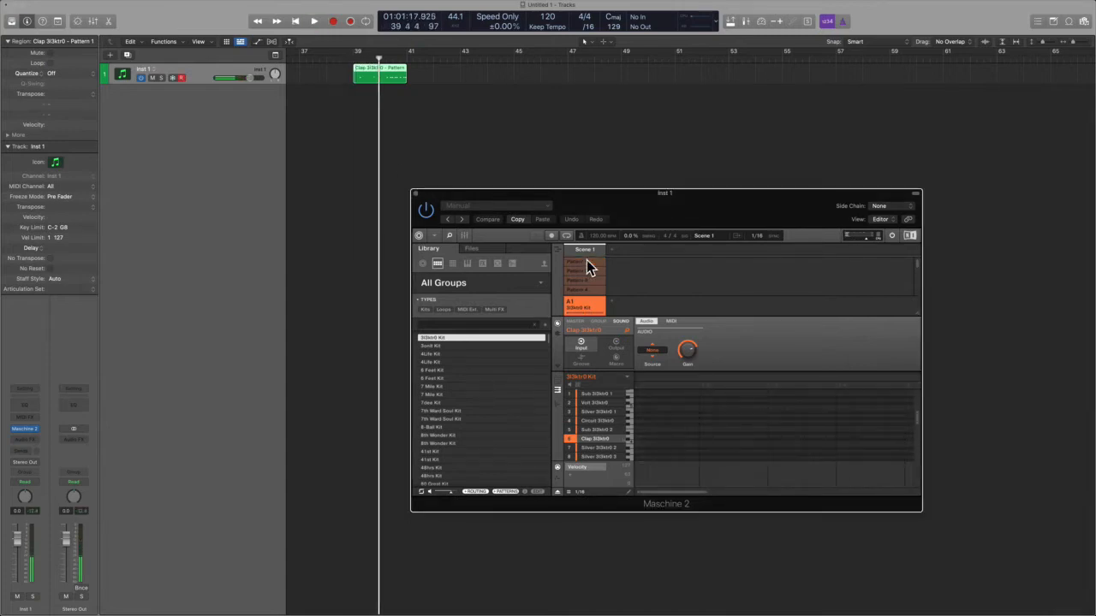
{"action": "left_click", "coordinate": [383, 139]}
{"action": "key", "text": "super+Left"}
{"action": "key", "text": "super+Left"}
{"action": "key", "text": "super+Left"}
{"action": "key", "text": "super+Left"}
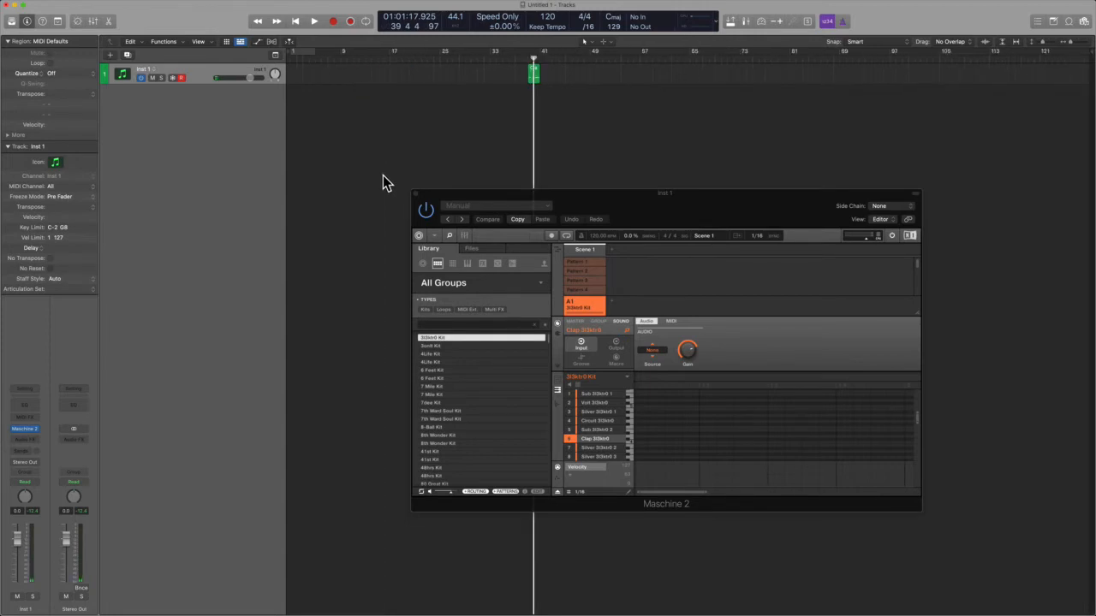
{"action": "key", "text": "super+Right"}
{"action": "key", "text": "super+Right"}
{"action": "key", "text": "super+Right"}
{"action": "key", "text": "super+Right"}
{"action": "key", "text": "super+Right"}
{"action": "scroll", "coordinate": [459, 155], "scroll_direction": "right", "scroll_amount": 5}
{"action": "scroll", "coordinate": [459, 155], "scroll_direction": "right", "scroll_amount": 2}
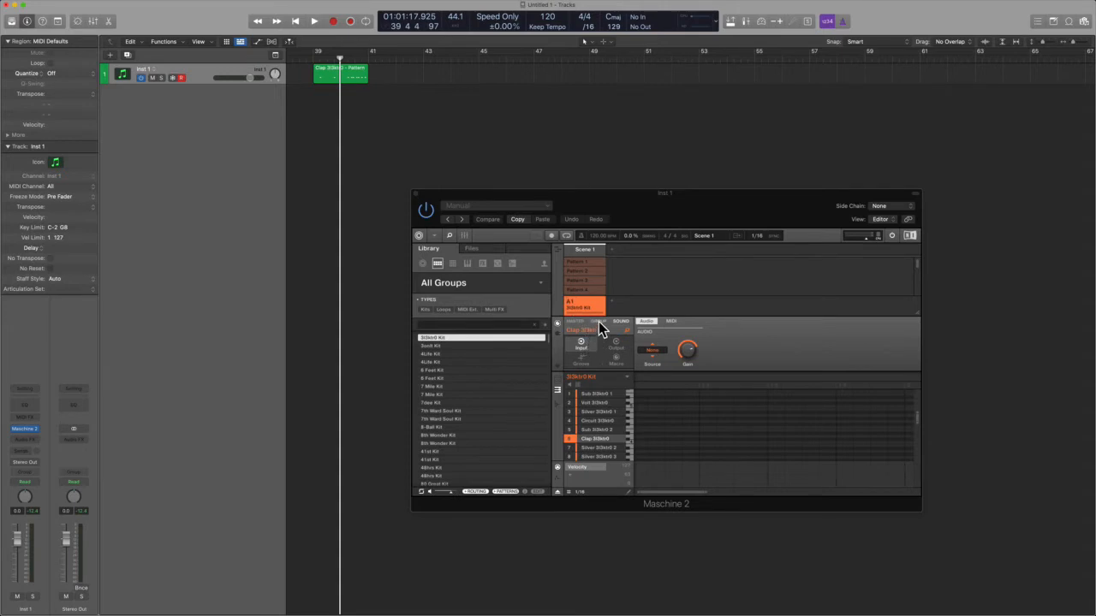
Step: Return the pattern editor to group view, activate Pattern 1, and export the whole kit as MIDI below Inst 1 at bar 43
{"action": "left_click", "coordinate": [558, 379]}
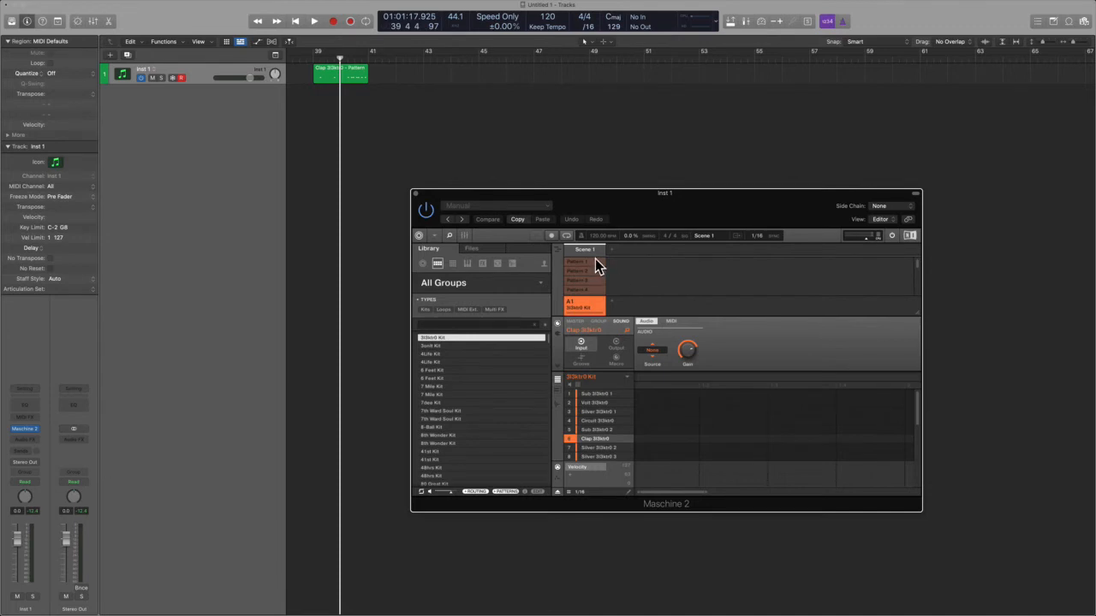
{"action": "left_click", "coordinate": [595, 261]}
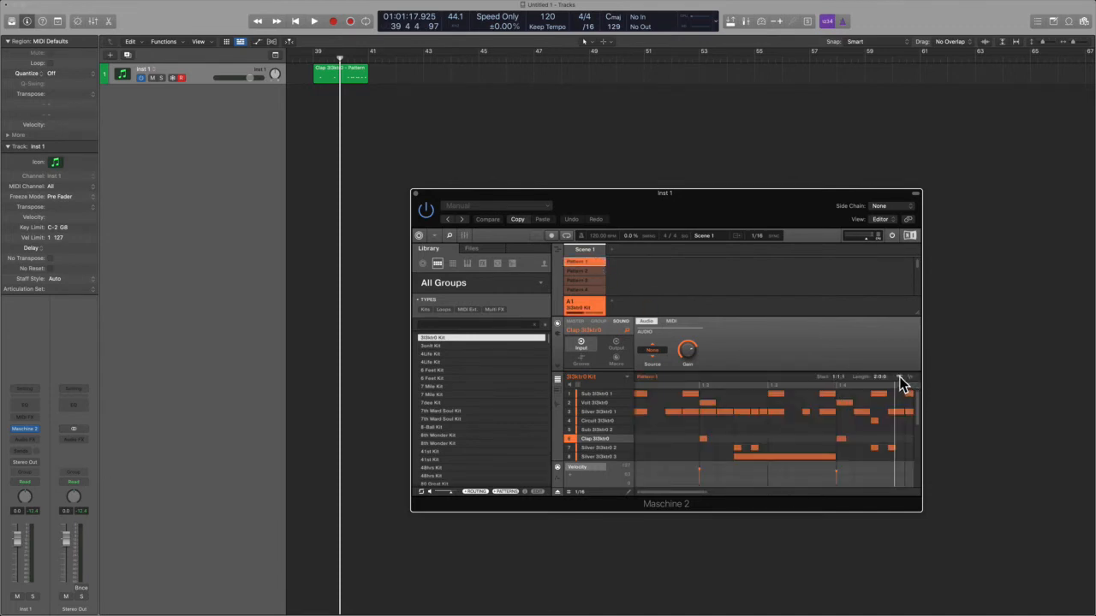
{"action": "left_click_drag", "start_coordinate": [899, 379], "coordinate": [424, 86]}
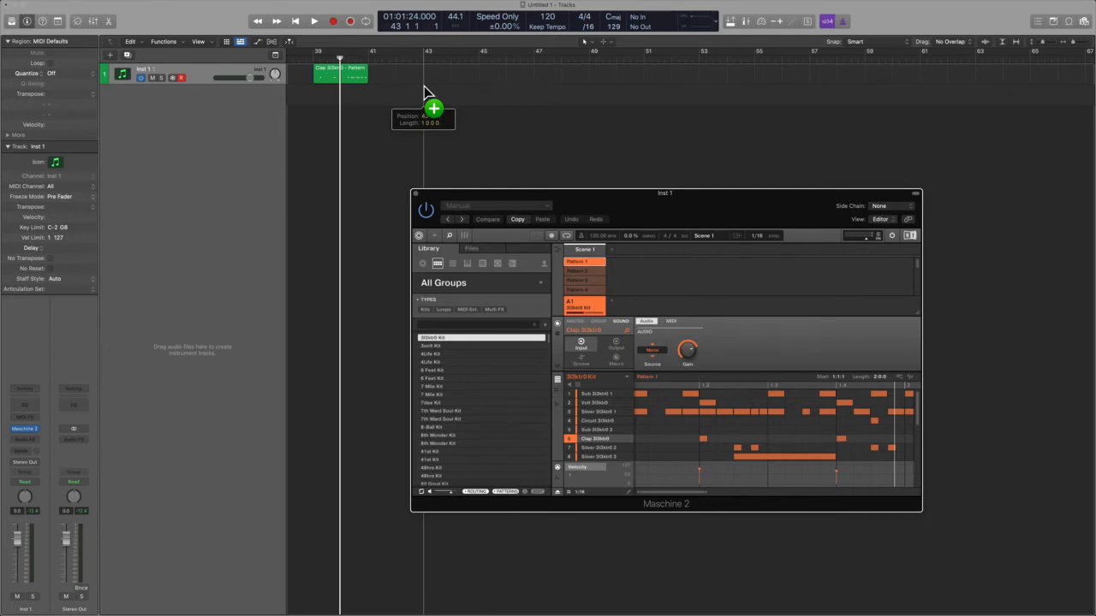
{"action": "left_click_drag", "start_coordinate": [424, 86], "coordinate": [424, 89]}
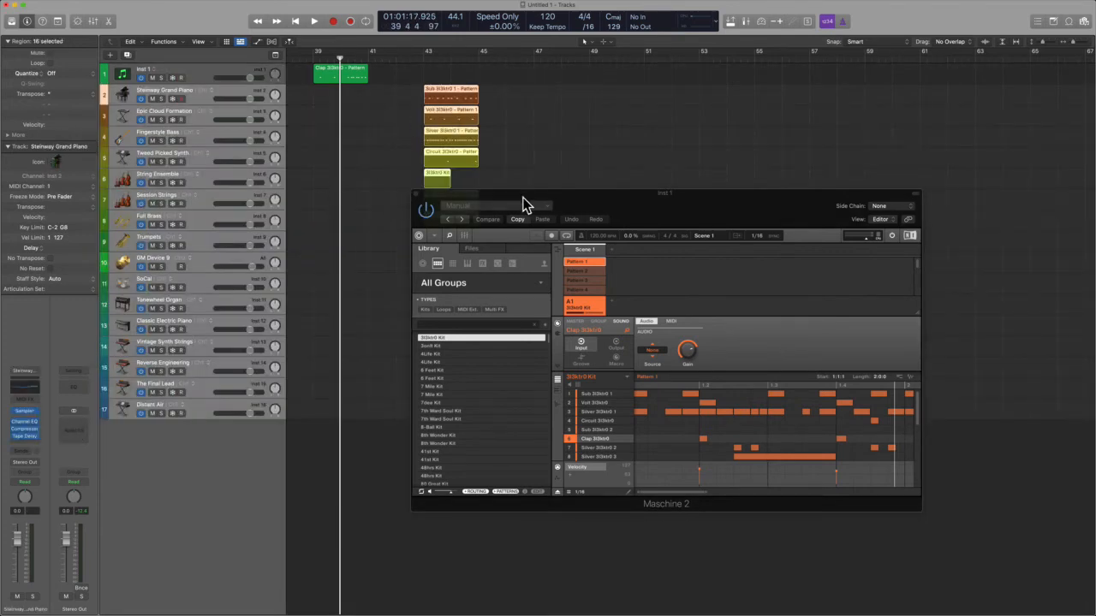
Step: Undo the whole-kit MIDI export that spread the sounds over separate instrument tracks from bar 43
{"action": "left_click_drag", "start_coordinate": [524, 206], "coordinate": [656, 155]}
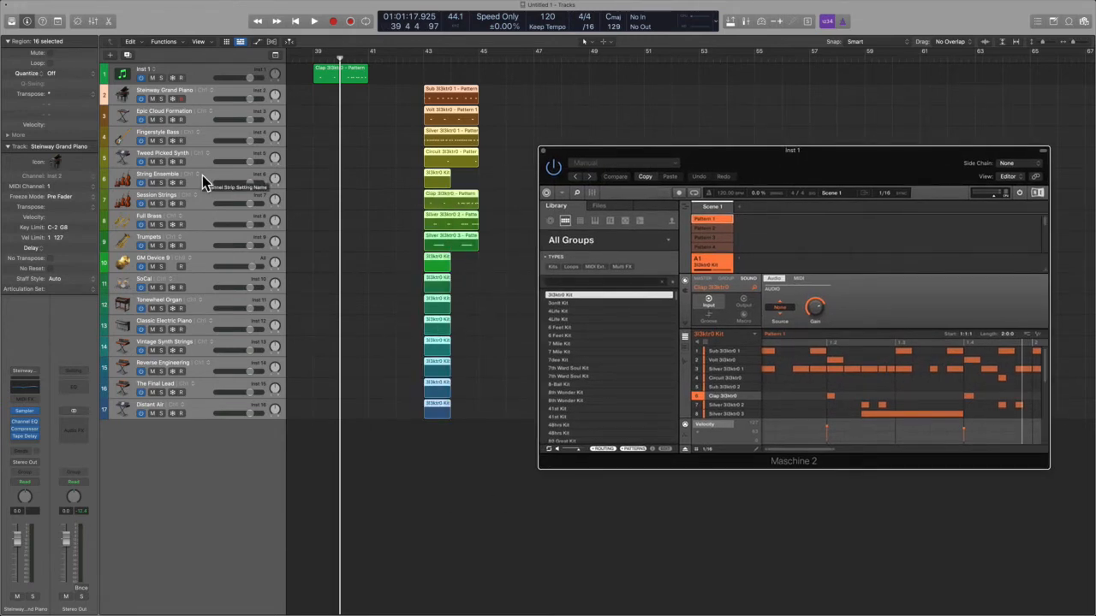
{"action": "key", "text": "super+z"}
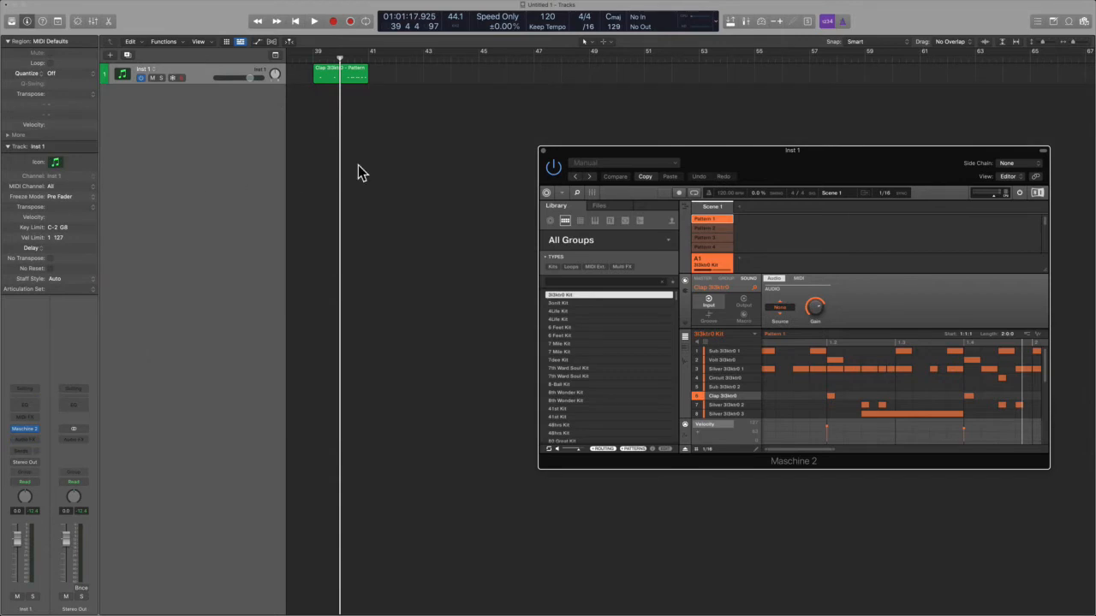
{"action": "left_click_drag", "start_coordinate": [827, 162], "coordinate": [706, 224]}
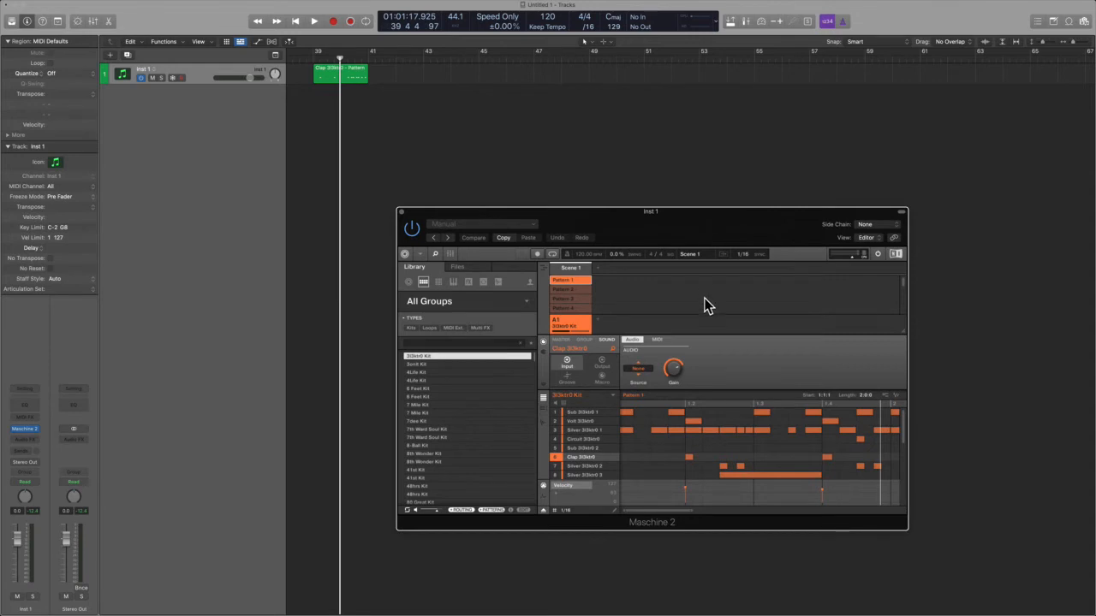
Step: Set the group's MIDI batch setup to Sounds to MIDI Notes and export the kit's Pattern 1 as MIDI onto Inst 1 at bar 45
{"action": "right_click", "coordinate": [570, 321]}
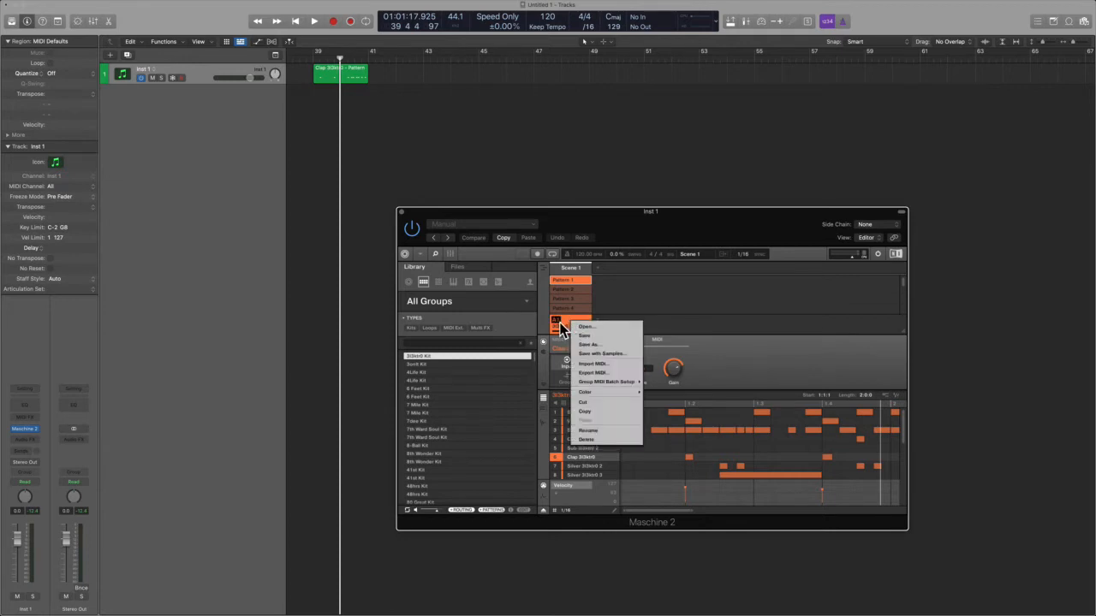
{"action": "mouse_move", "coordinate": [602, 384]}
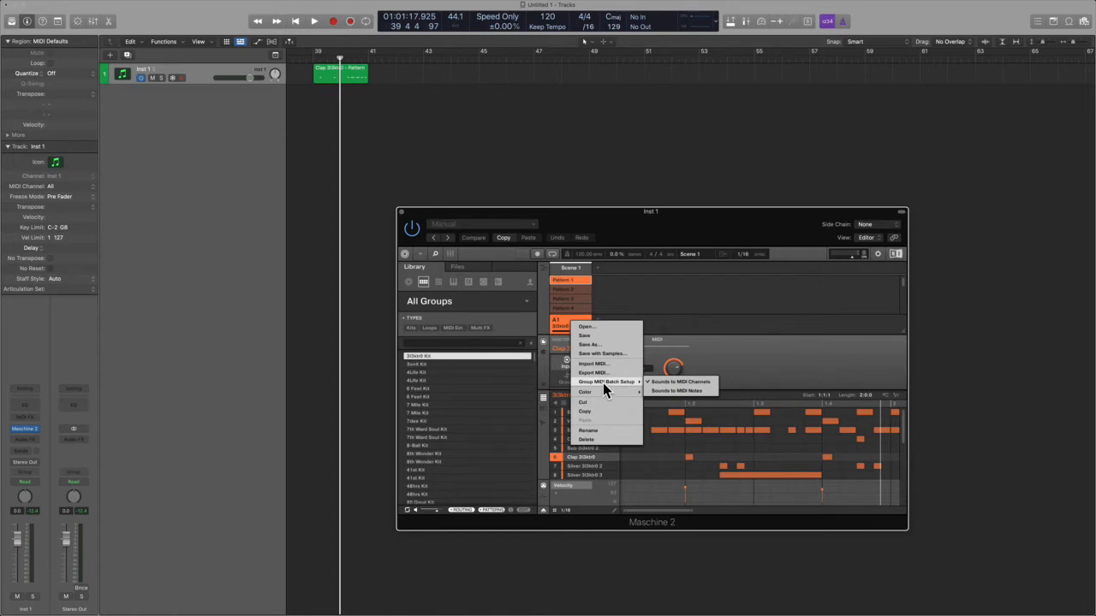
{"action": "left_click", "coordinate": [693, 391]}
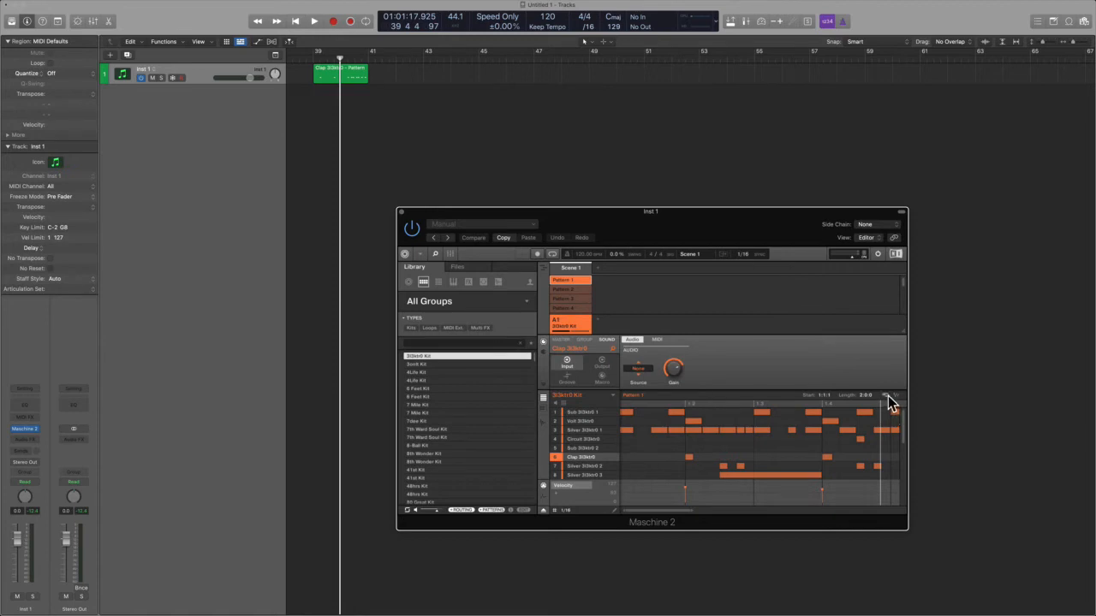
{"action": "left_click_drag", "start_coordinate": [887, 395], "coordinate": [480, 84]}
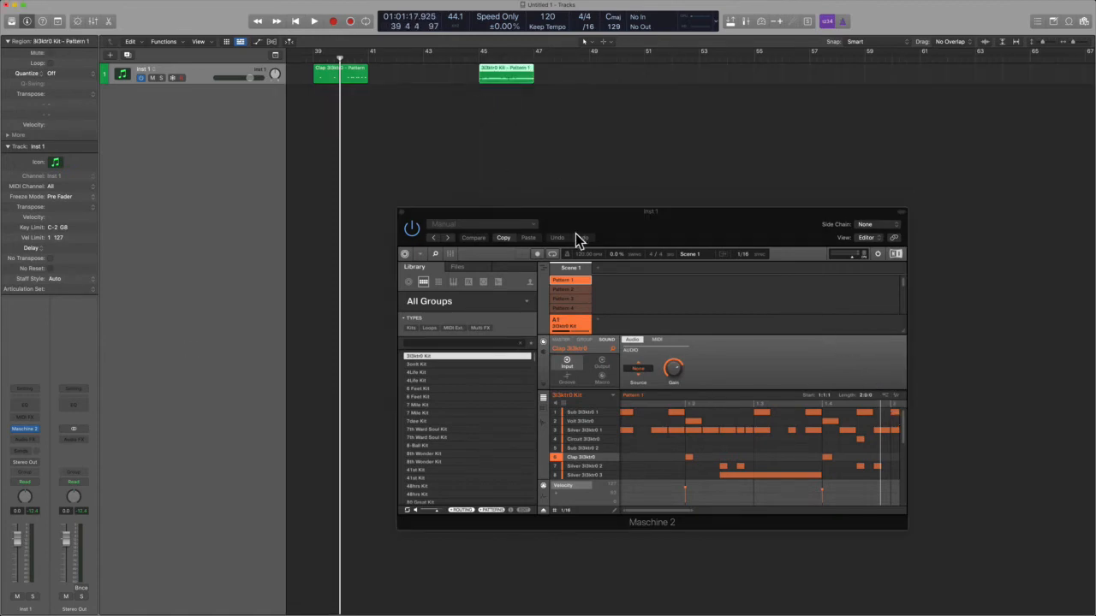
Step: Deactivate Pattern 1 and play back the whole-kit MIDI region on Inst 1 from bar 45
{"action": "left_click_drag", "start_coordinate": [608, 243], "coordinate": [736, 227]}
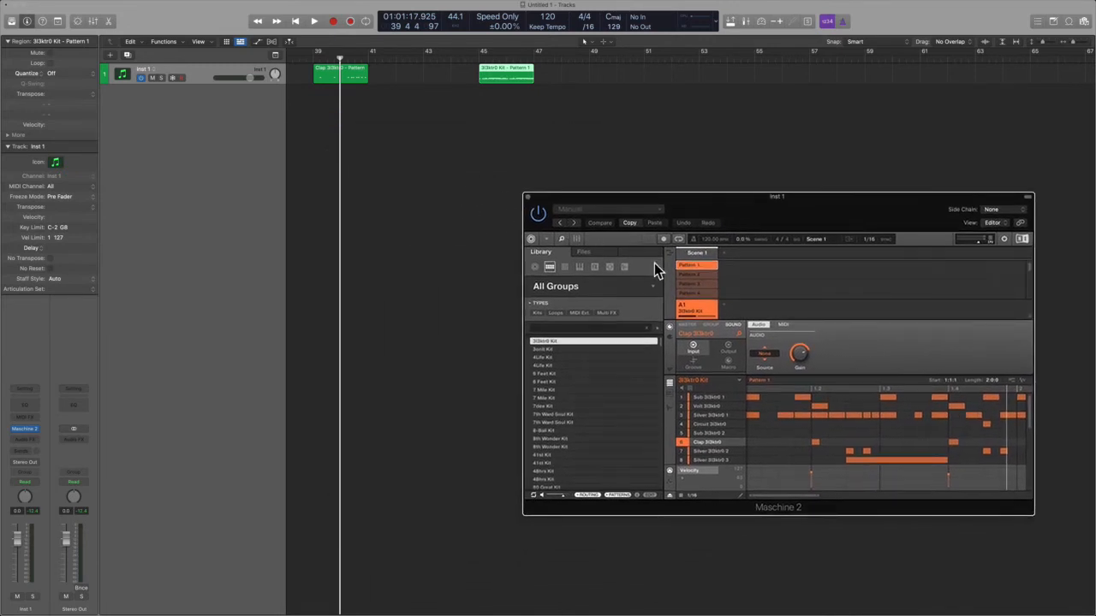
{"action": "left_click", "coordinate": [706, 266]}
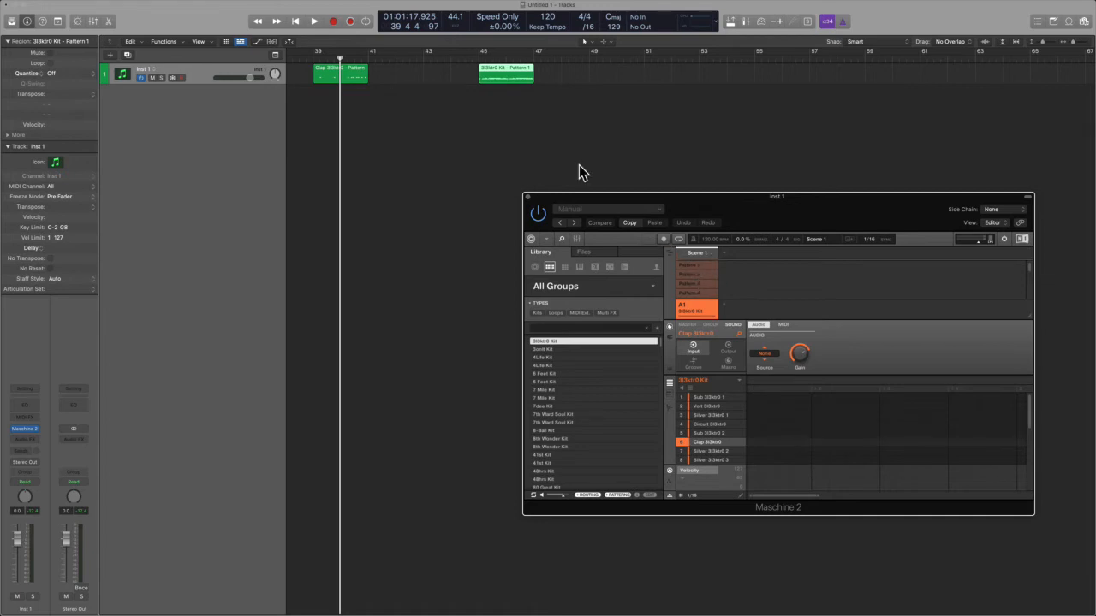
{"action": "left_click", "coordinate": [518, 67]}
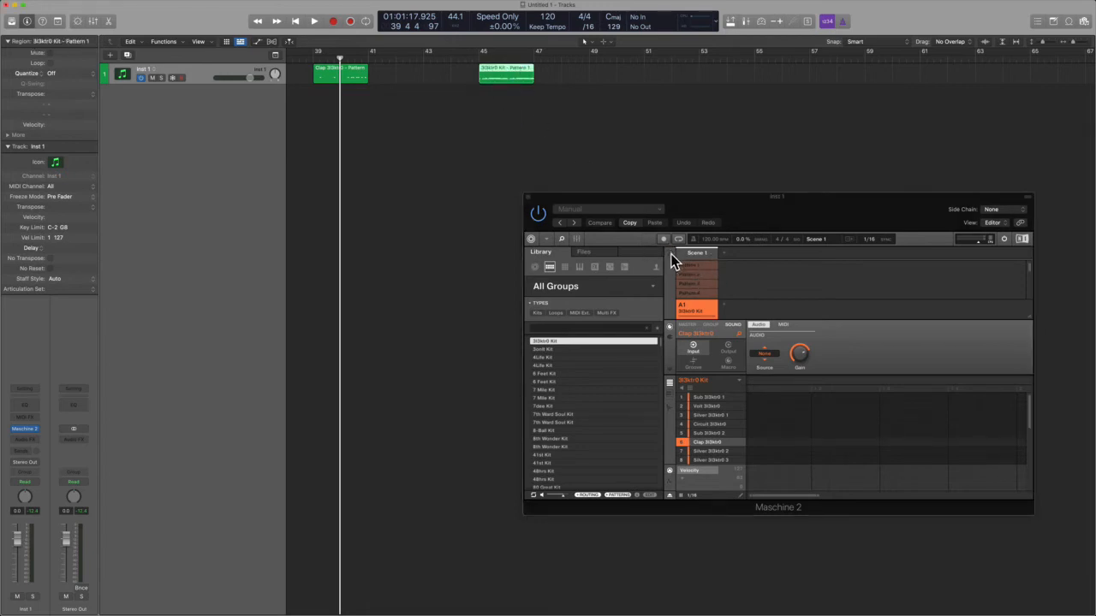
{"action": "left_click", "coordinate": [484, 101]}
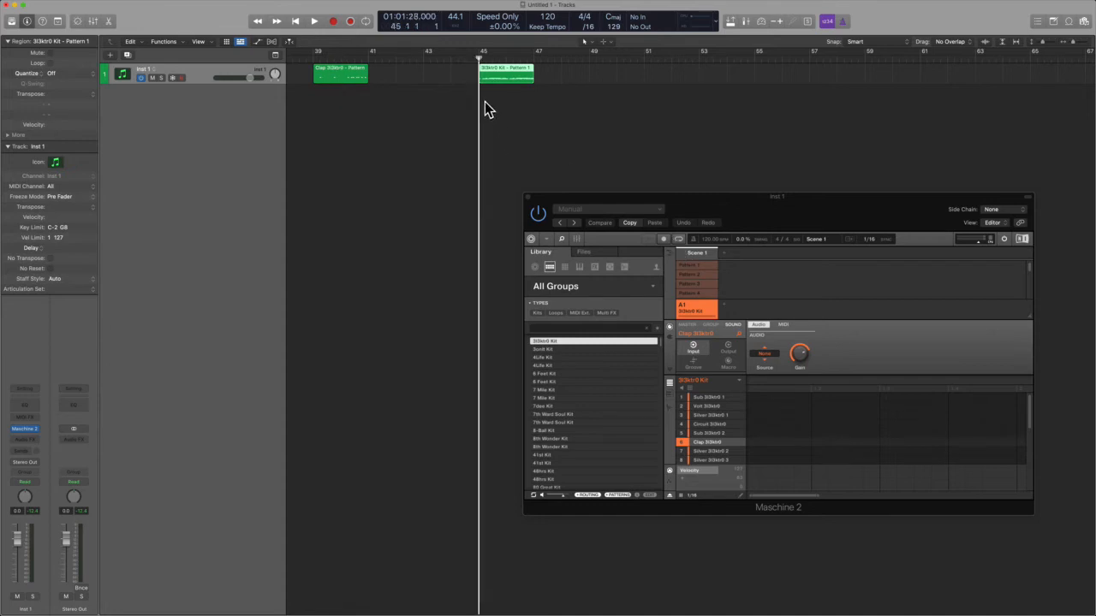
{"action": "key", "text": "space"}
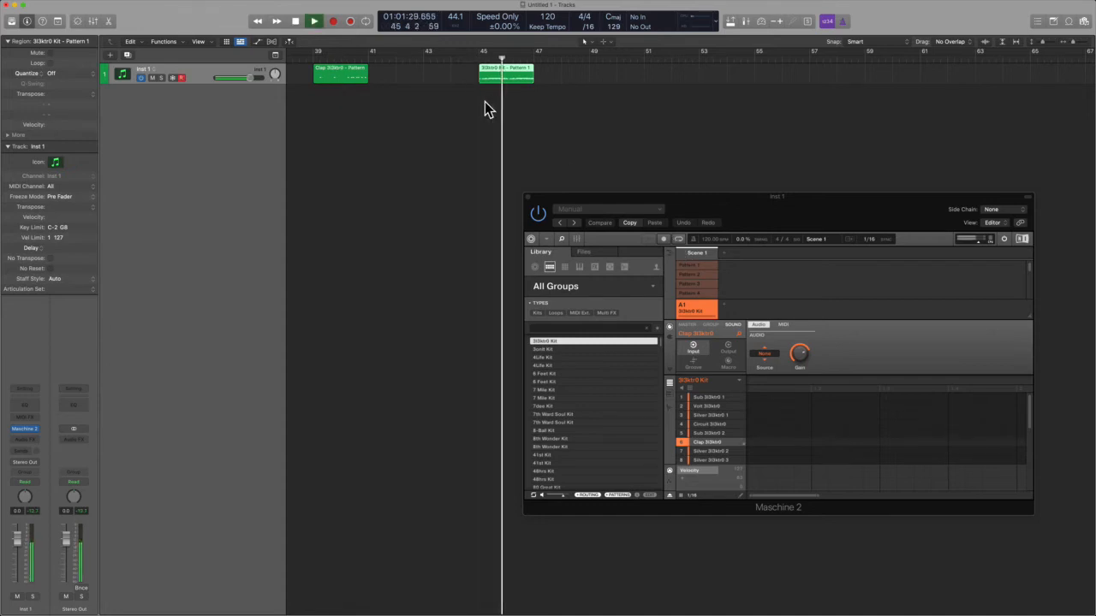
{"action": "key", "text": "space"}
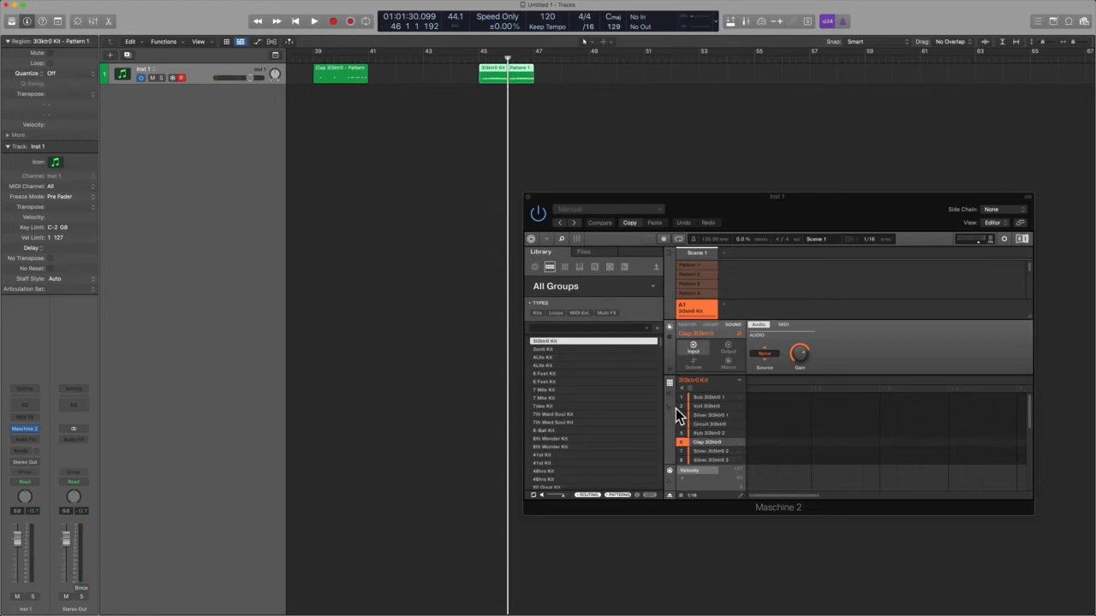
Step: Switch the pattern editor to keyboard view and play back the kit region from bar 45 again
{"action": "left_click", "coordinate": [669, 395]}
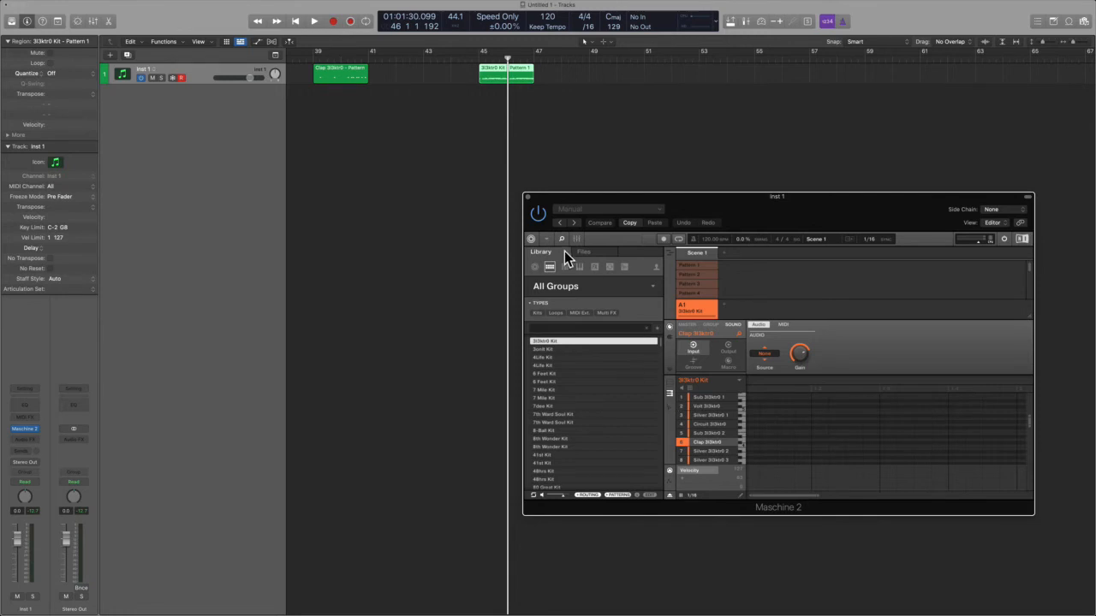
{"action": "left_click", "coordinate": [478, 109]}
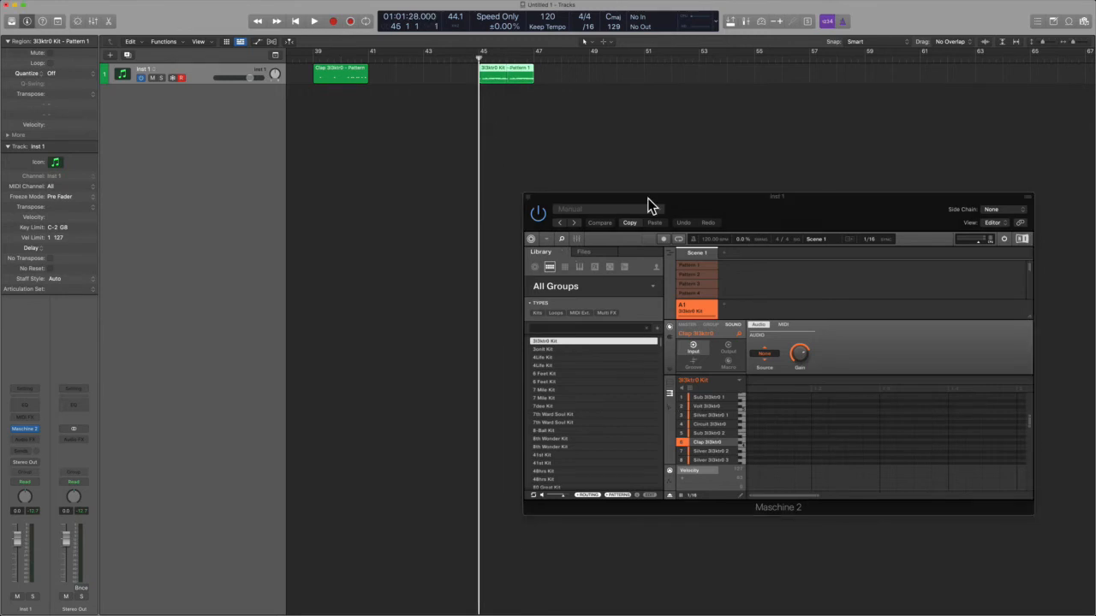
{"action": "key", "text": "space"}
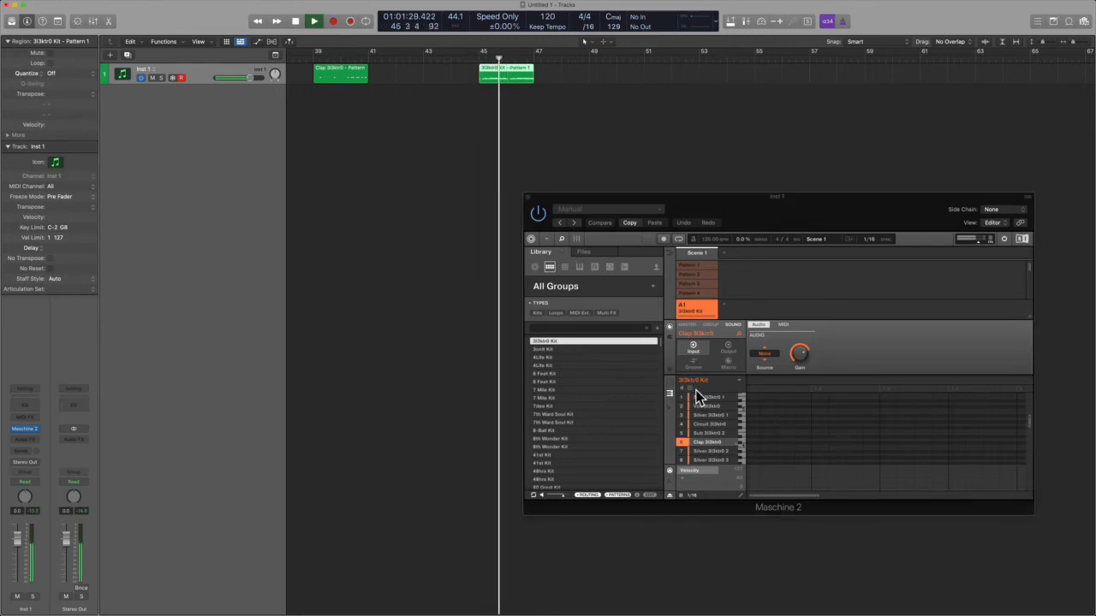
{"action": "key", "text": "space"}
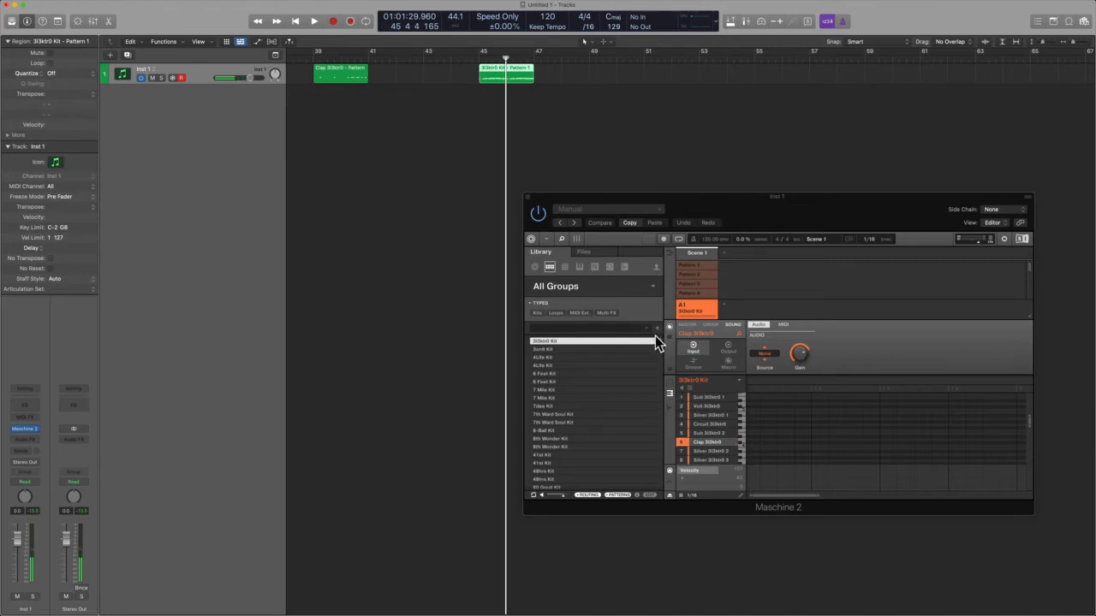
Step: Set the group's MIDI input Key Mode to Manual and play the kit region from bar 45
{"action": "left_click_drag", "start_coordinate": [748, 187], "coordinate": [778, 176]}
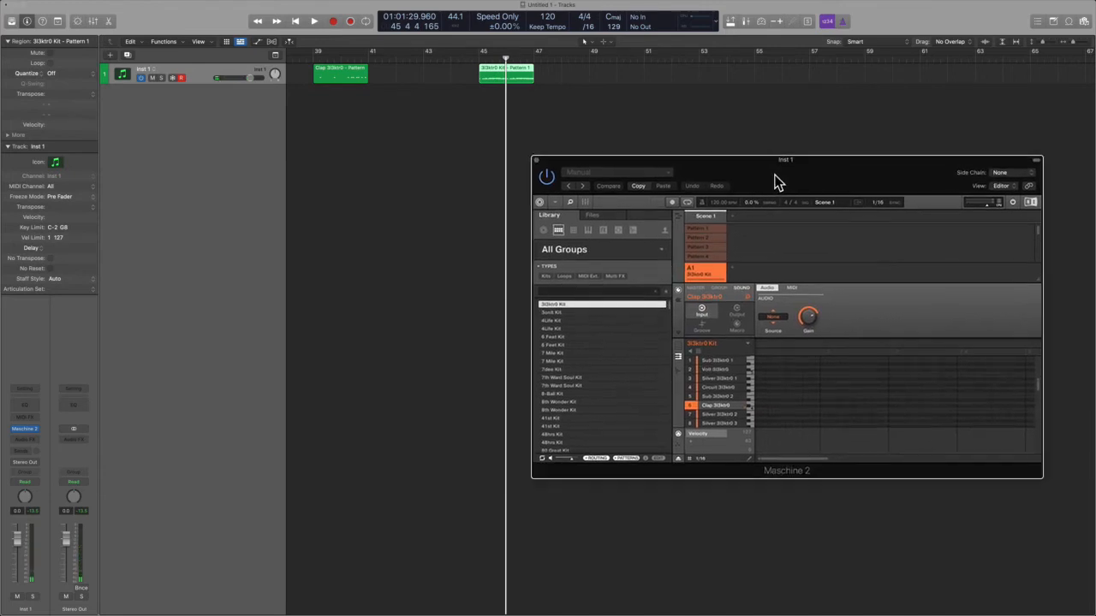
{"action": "left_click", "coordinate": [479, 106]}
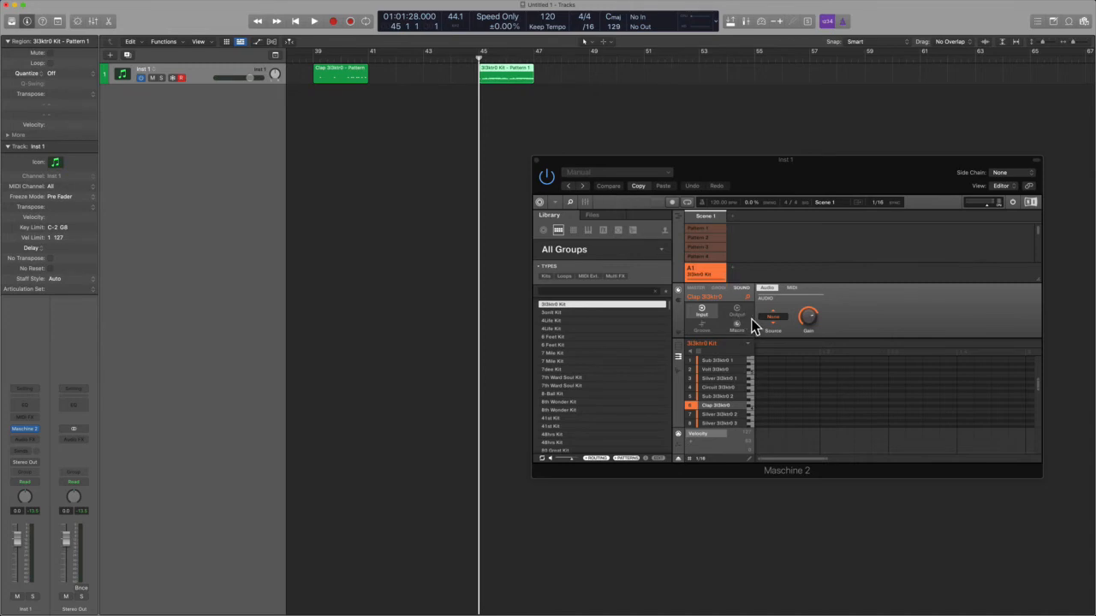
{"action": "left_click", "coordinate": [724, 289]}
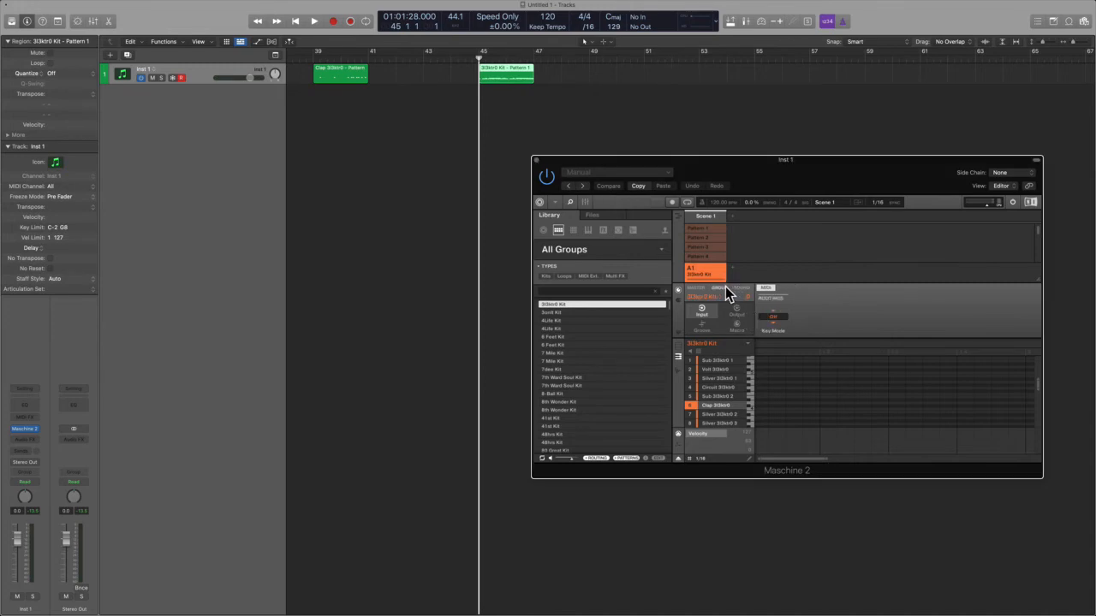
{"action": "left_click", "coordinate": [775, 317]}
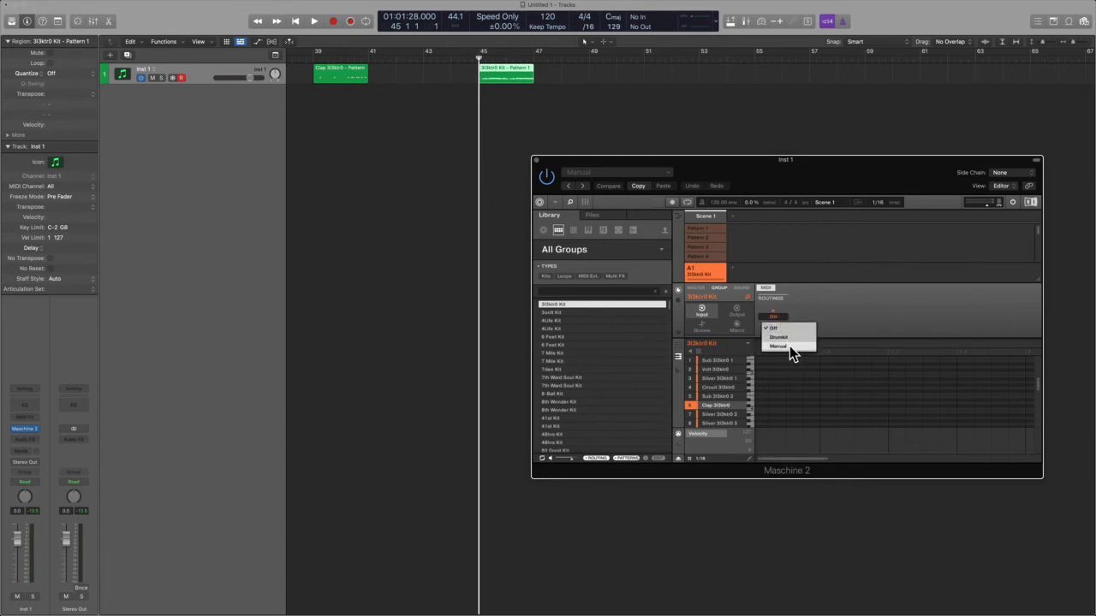
{"action": "left_click", "coordinate": [789, 346]}
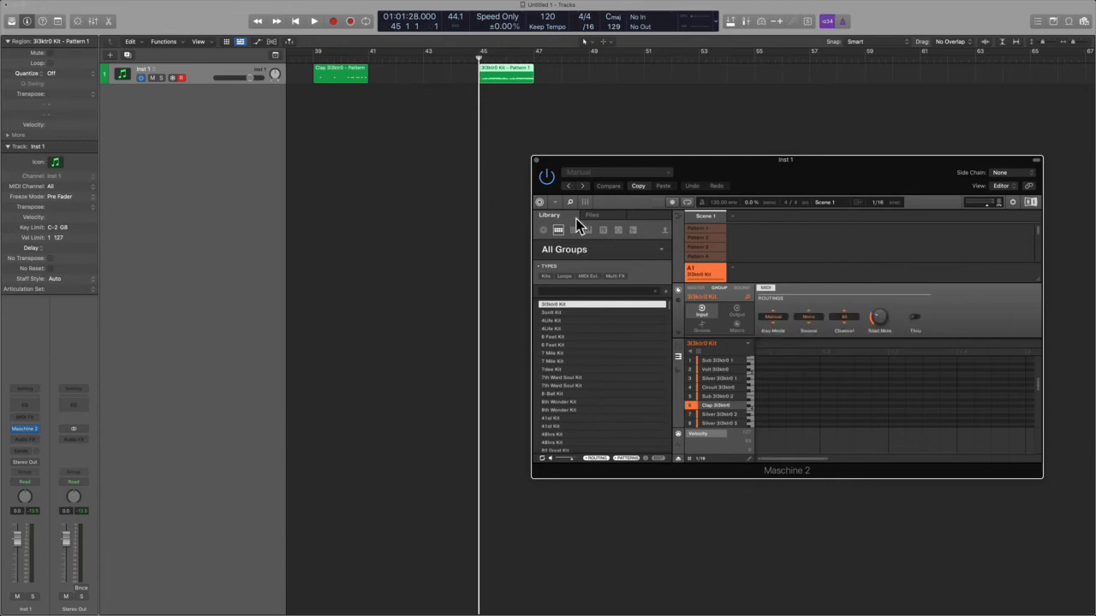
{"action": "key", "text": "space"}
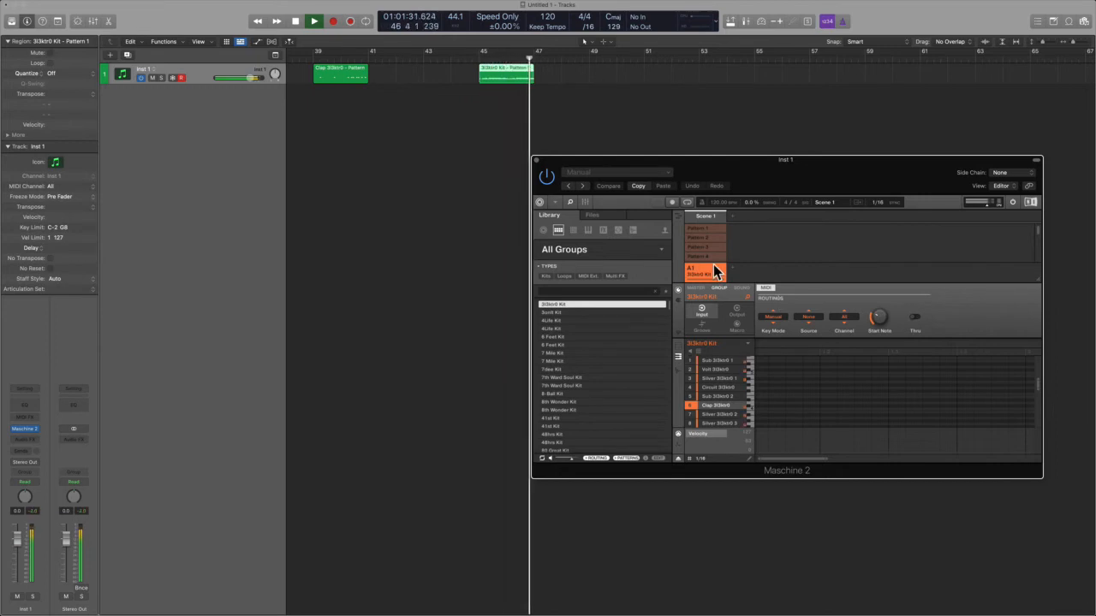
{"action": "key", "text": "space"}
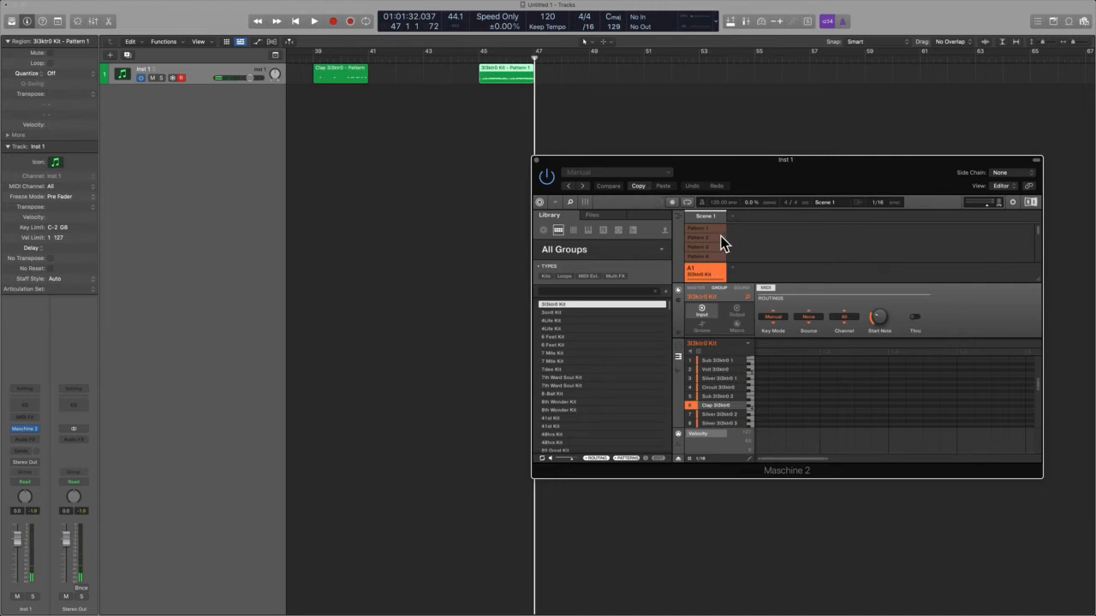
Step: Compare playback of Pattern 1 with the kit MIDI region from bar 45, leaving Pattern 1 deactivated
{"action": "left_click", "coordinate": [716, 230]}
{"action": "key", "text": "space"}
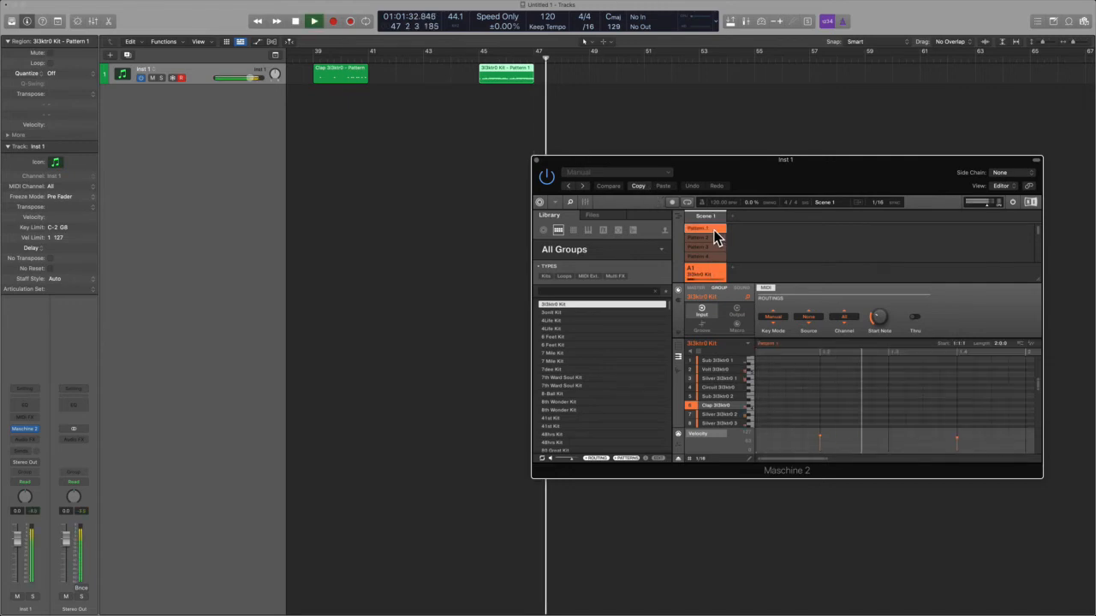
{"action": "left_click", "coordinate": [716, 231]}
{"action": "key", "text": "space"}
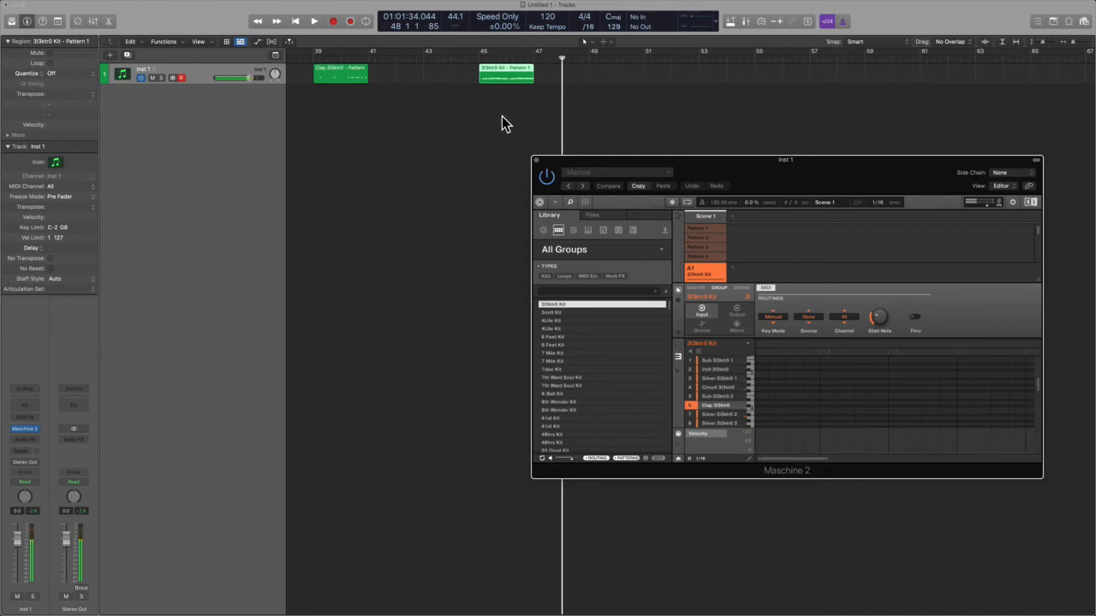
{"action": "left_click", "coordinate": [481, 89], "text": "shift"}
{"action": "key", "text": "space"}
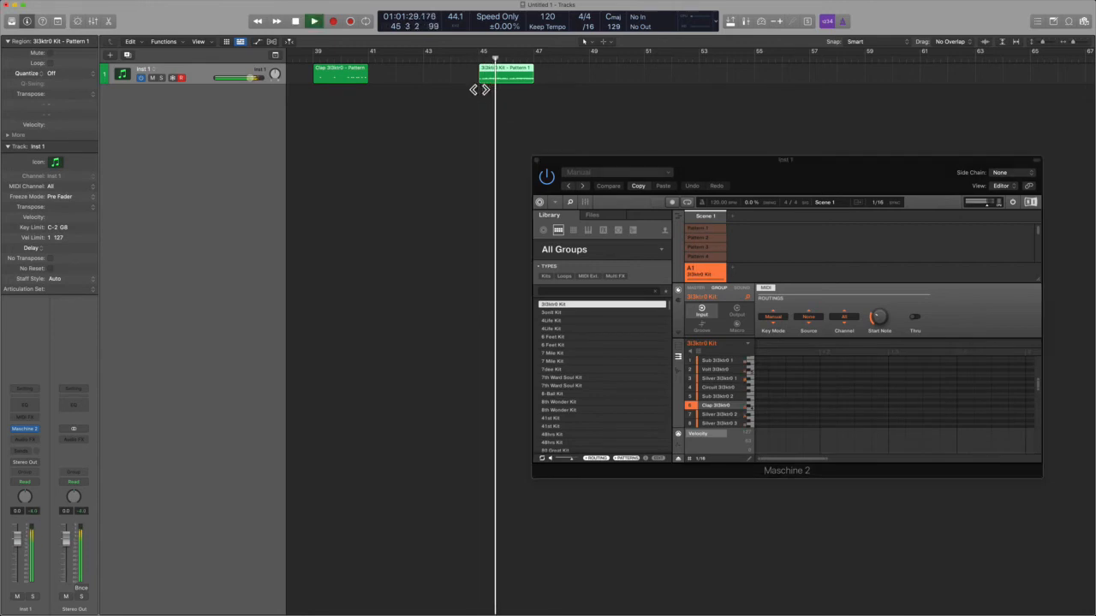
{"action": "key", "text": "space"}
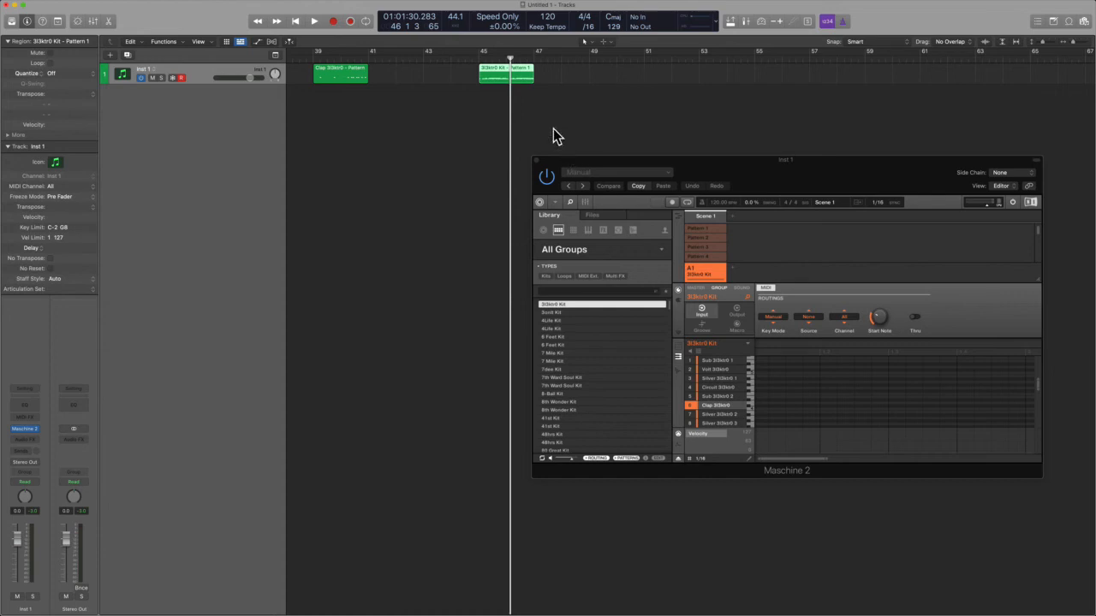
Step: Delete both MIDI regions from the Inst 1 track and return the playhead to the project start
{"action": "double_click", "coordinate": [525, 74]}
{"action": "double_click", "coordinate": [526, 74]}
{"action": "left_click_drag", "start_coordinate": [550, 129], "coordinate": [258, 63]}
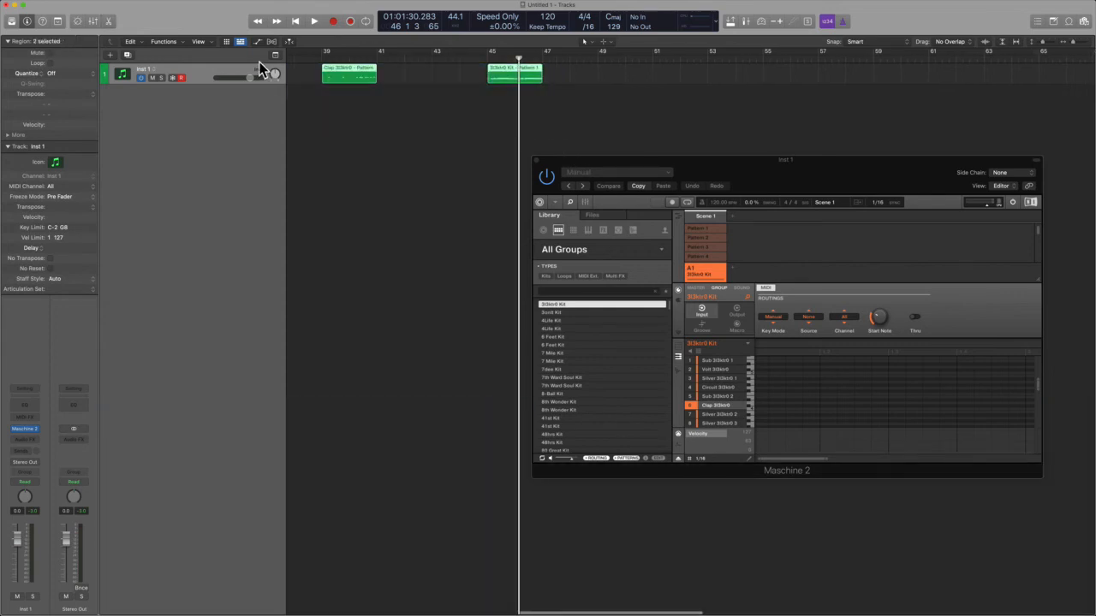
{"action": "key", "text": "Delete"}
{"action": "key", "text": "Return"}
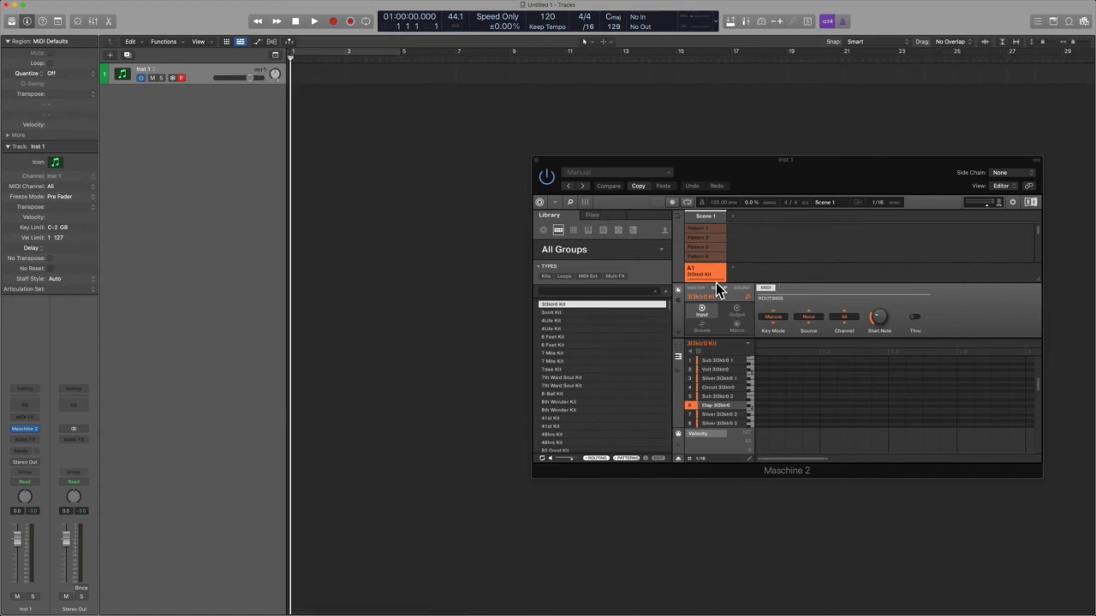
Step: Set the group's MIDI input Key Mode to Drumkit
{"action": "left_click", "coordinate": [676, 290]}
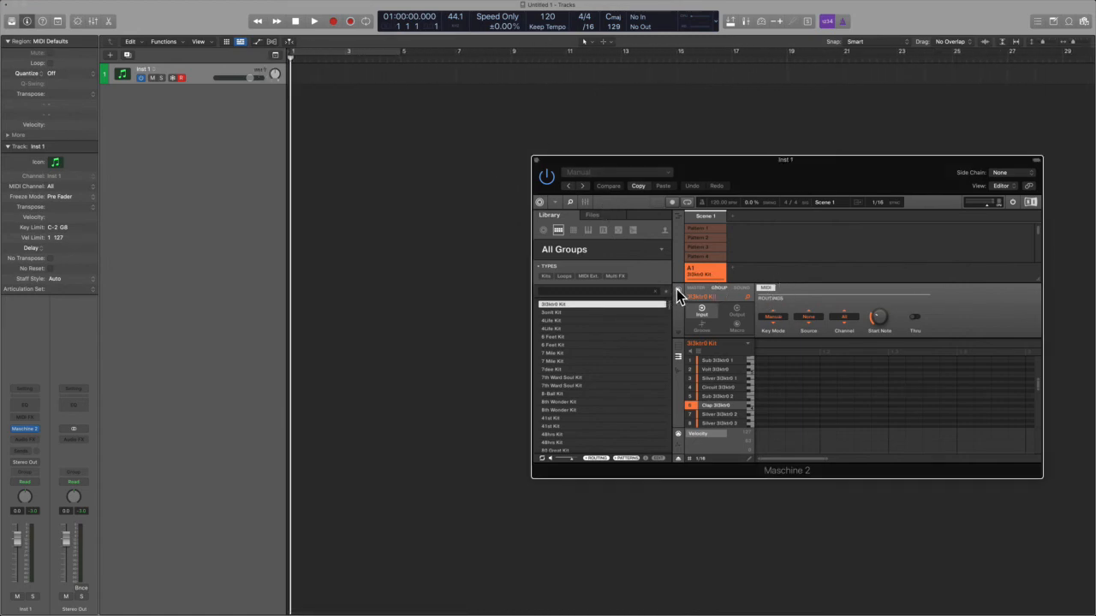
{"action": "left_click", "coordinate": [809, 318]}
{"action": "left_click", "coordinate": [783, 311]}
{"action": "left_click", "coordinate": [777, 317]}
{"action": "left_click", "coordinate": [785, 334]}
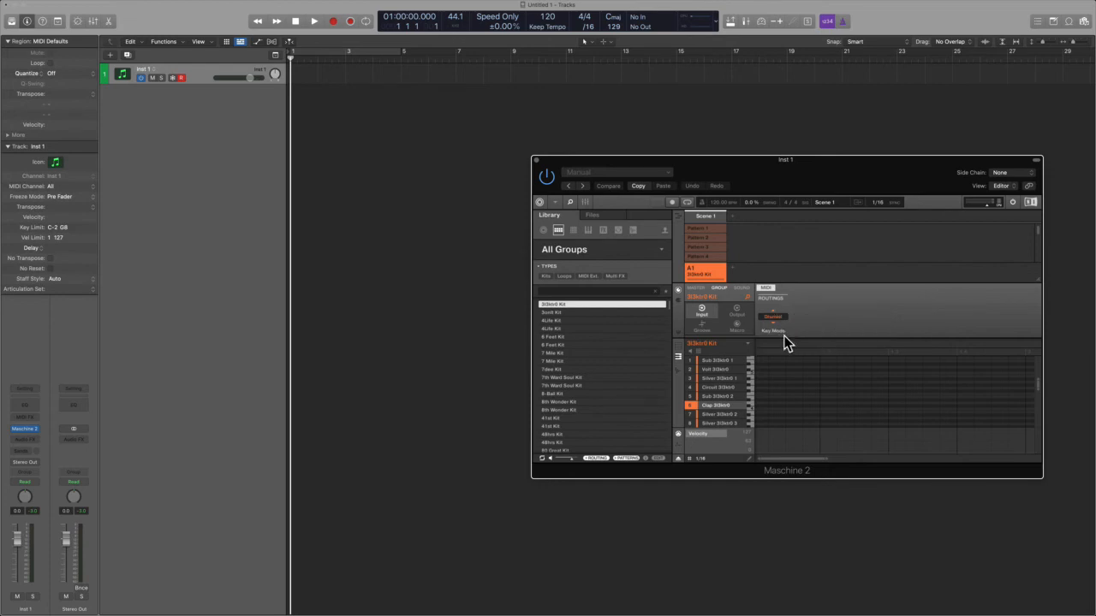
Step: Record a drum part played on a MIDI keyboard onto the Inst 1 track from bar 1 to about bar 6
{"action": "left_click", "coordinate": [406, 212]}
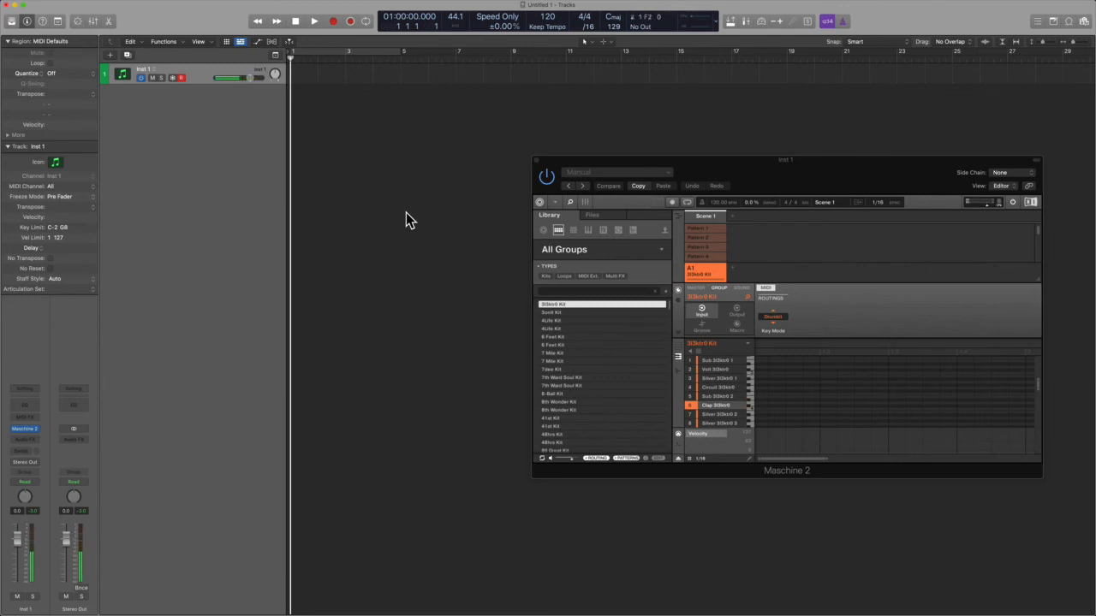
{"action": "key", "text": "r"}
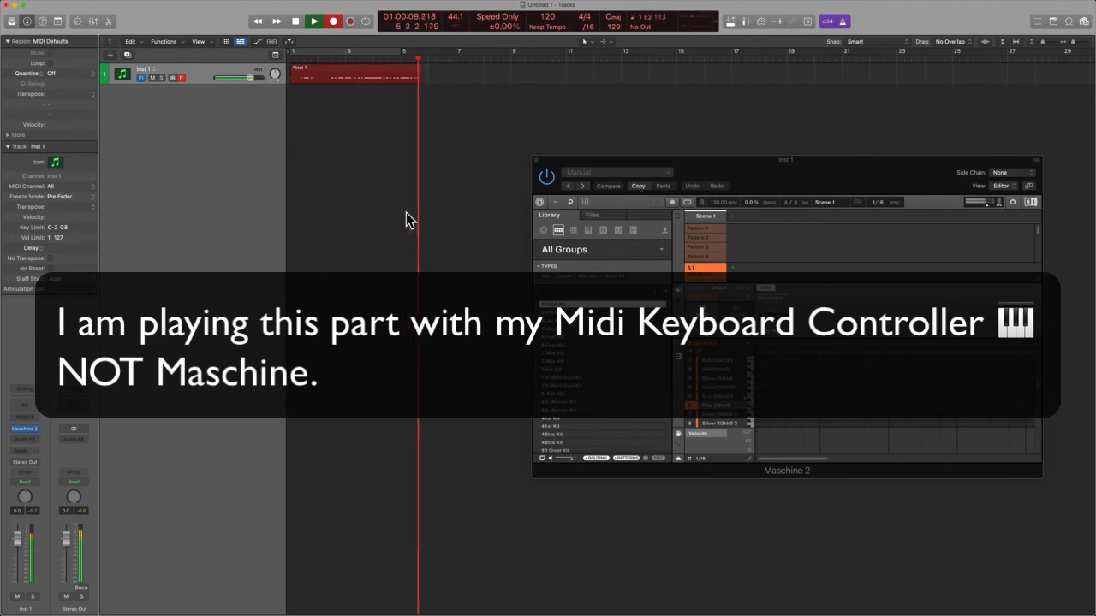
{"action": "key", "text": "space"}
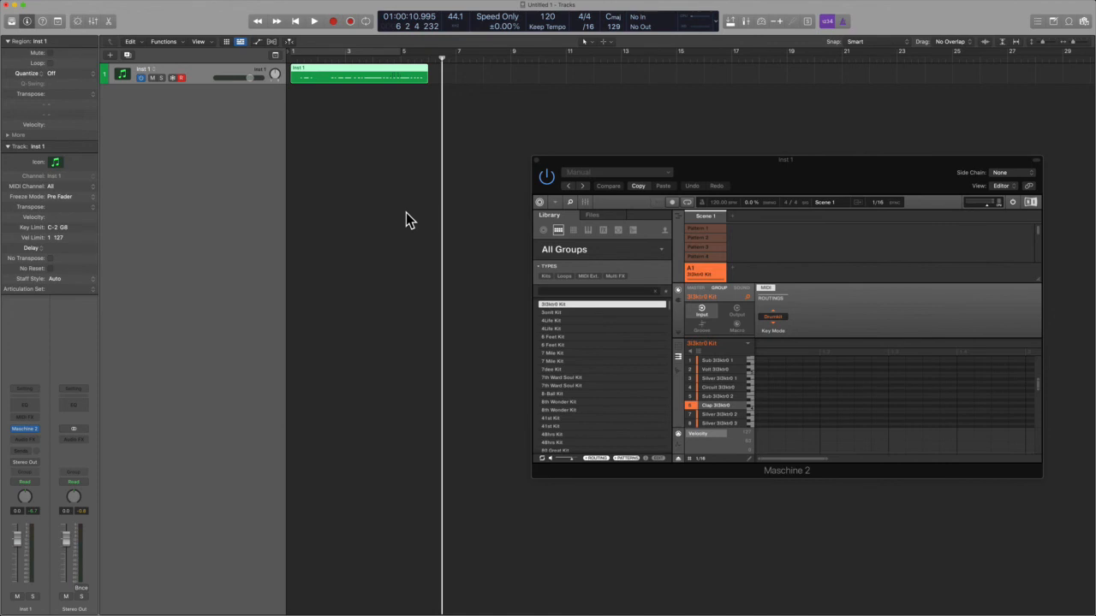
{"action": "left_click_drag", "start_coordinate": [807, 179], "coordinate": [788, 156]}
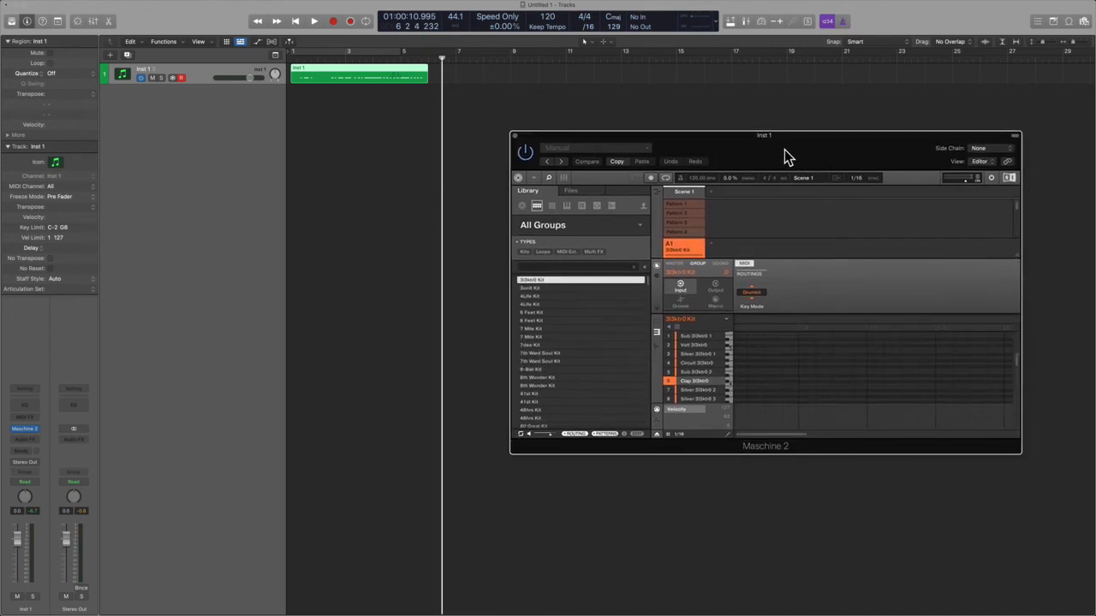